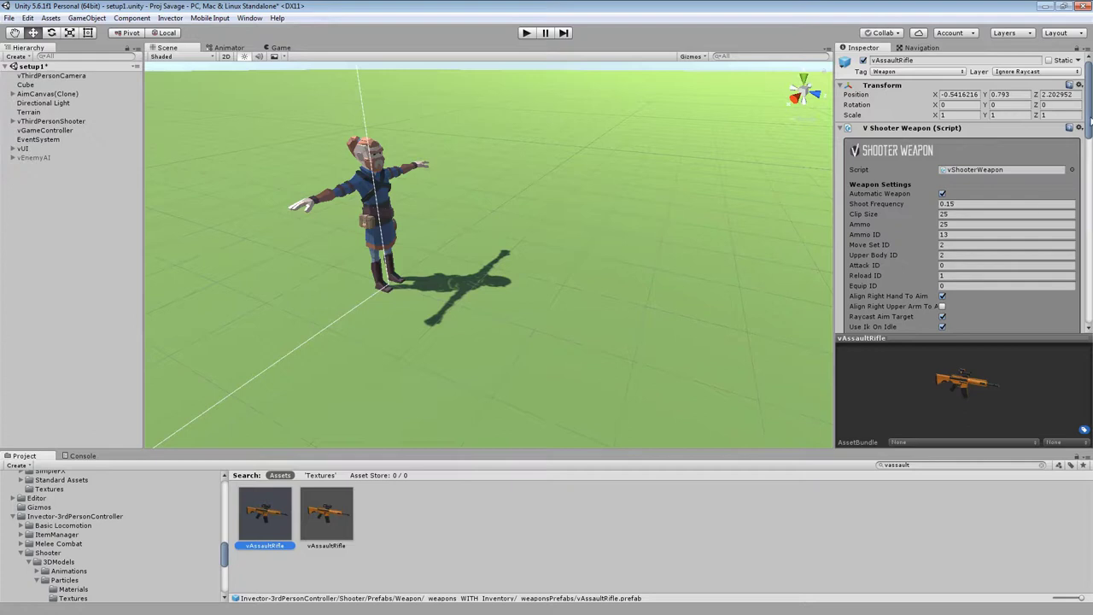
- Select the vThirdPersonShooter character root and collapse its bone hierarchy
mouse_move(1090, 120)
mouse_down()
mouse_move(1090, 185)
mouse_move(1090, 125)
mouse_up()
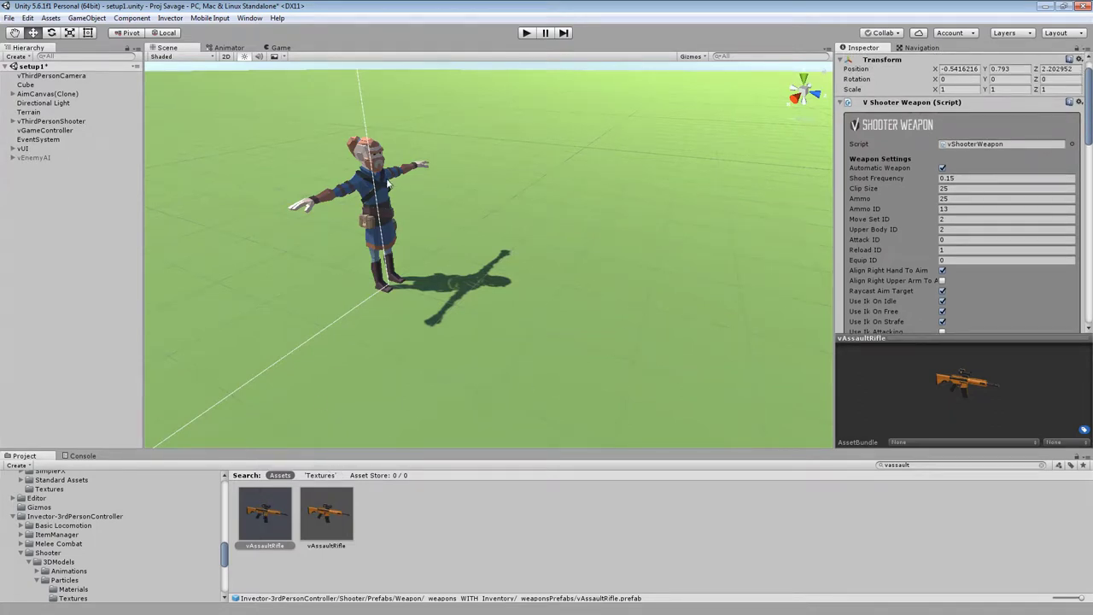
click(384, 185)
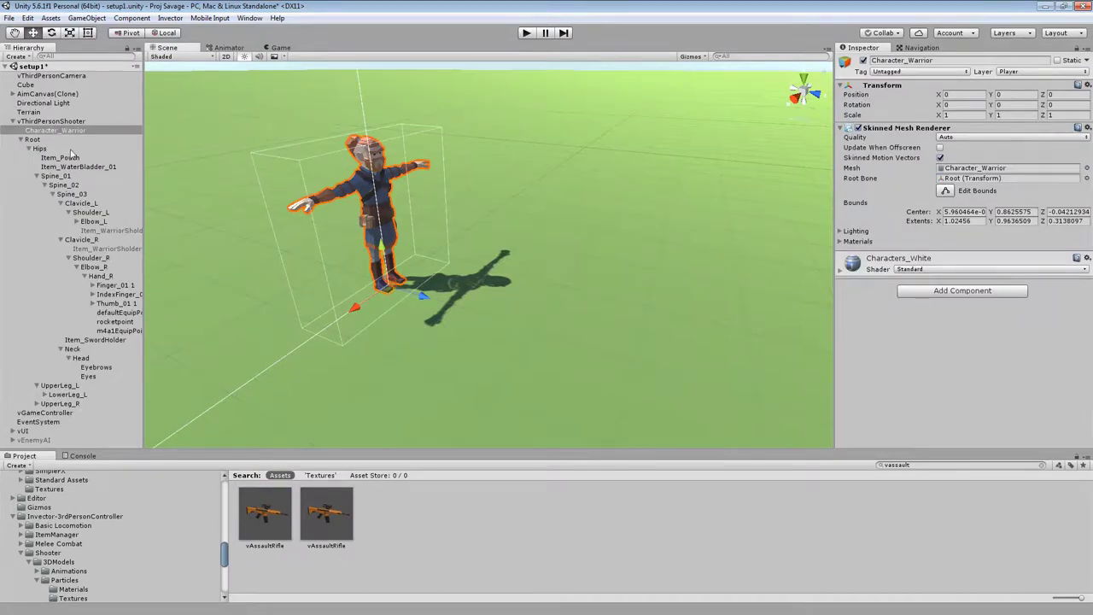
click(36, 122)
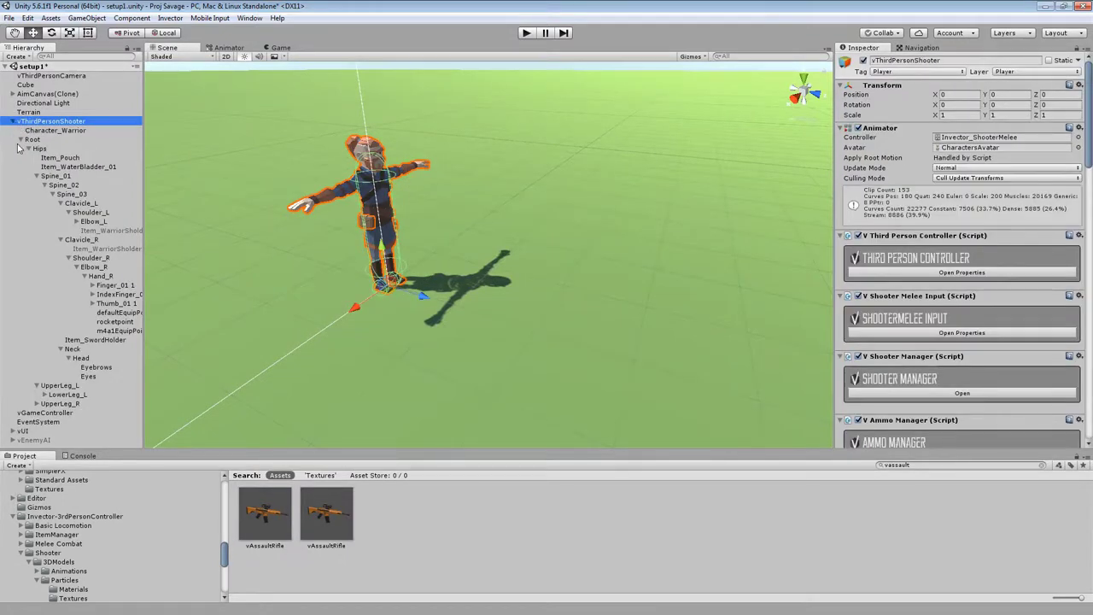
click(23, 140)
click(13, 122)
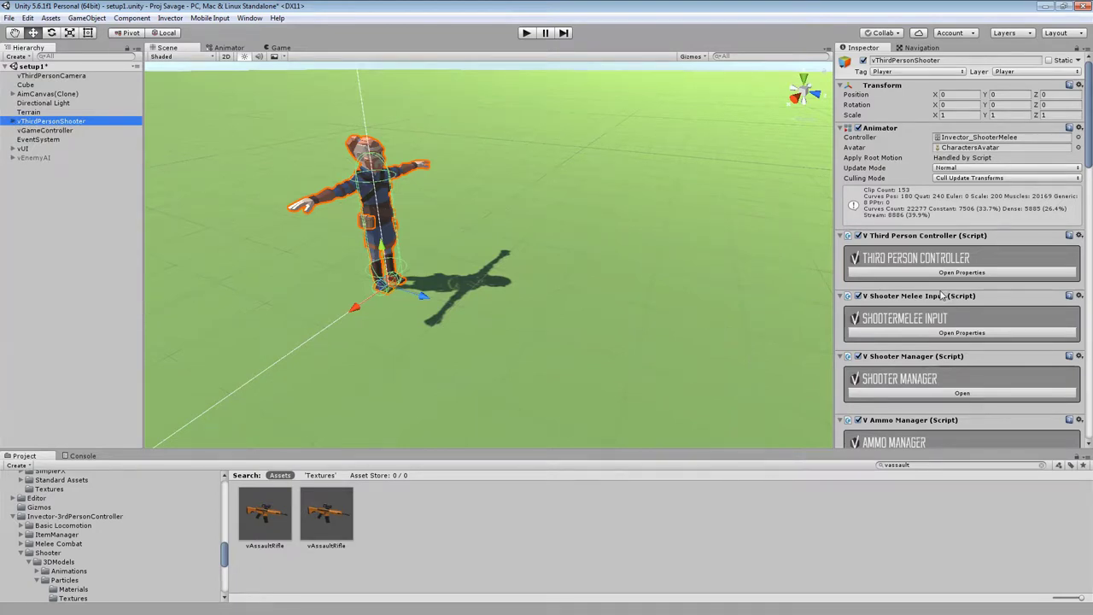
- Remove the Fire Staff, Rifle Ammo and vGreatKatana start items from the character's Item Manager
scroll(985, 342, down, 5)
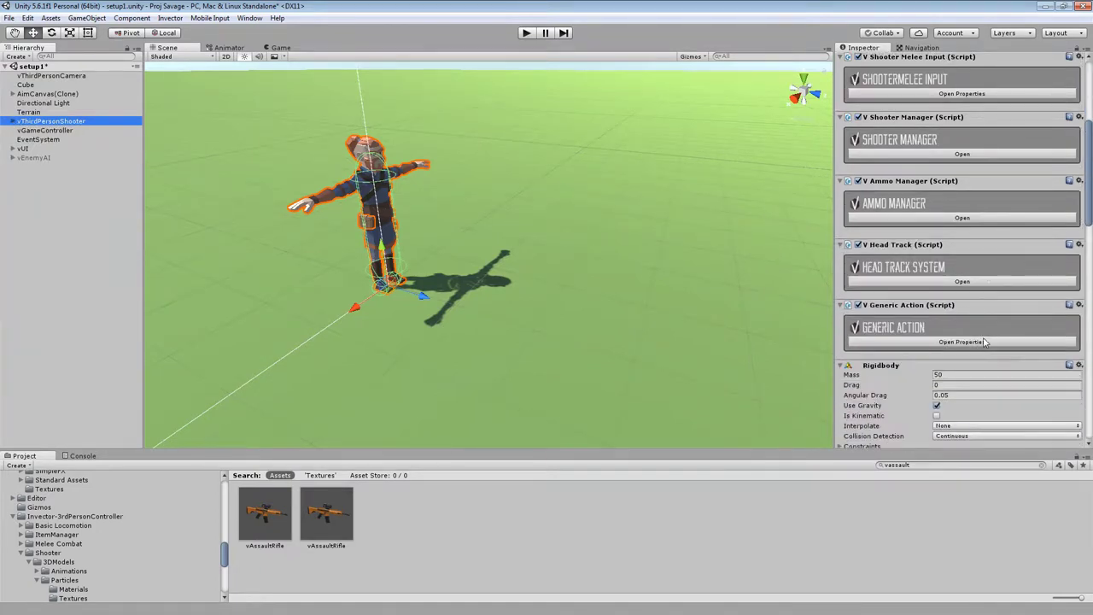
scroll(985, 342, down, 12)
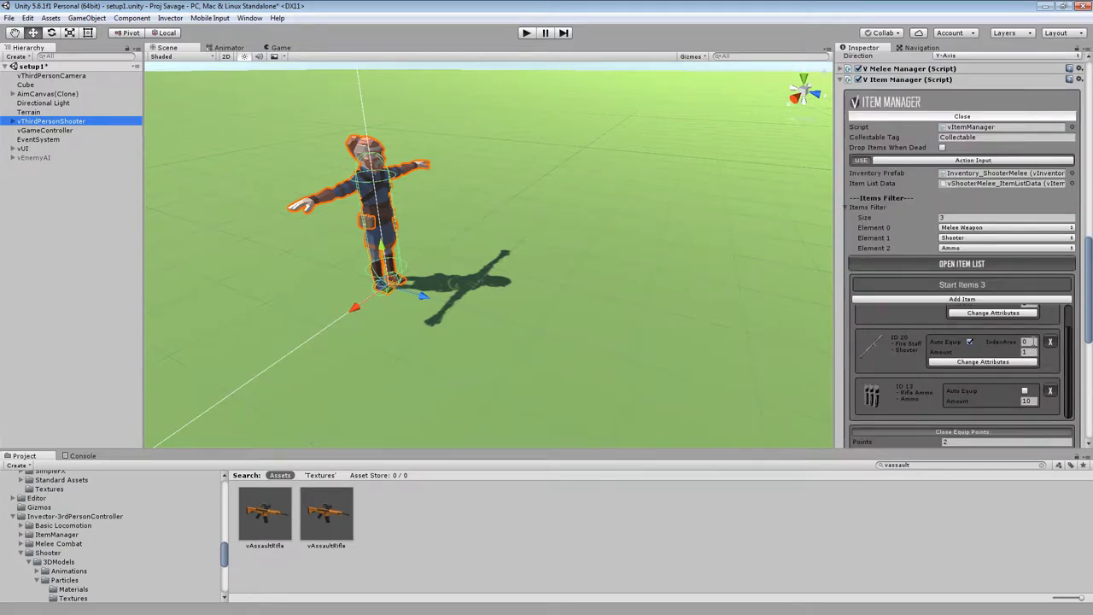
scroll(991, 376, up, 2)
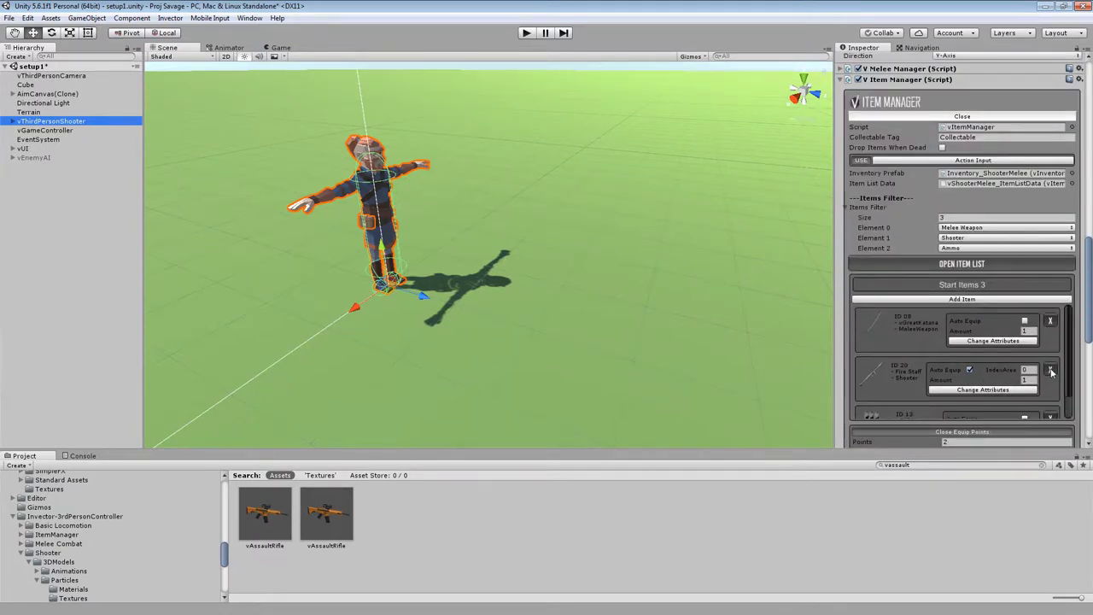
drag(1089, 286, 1089, 304)
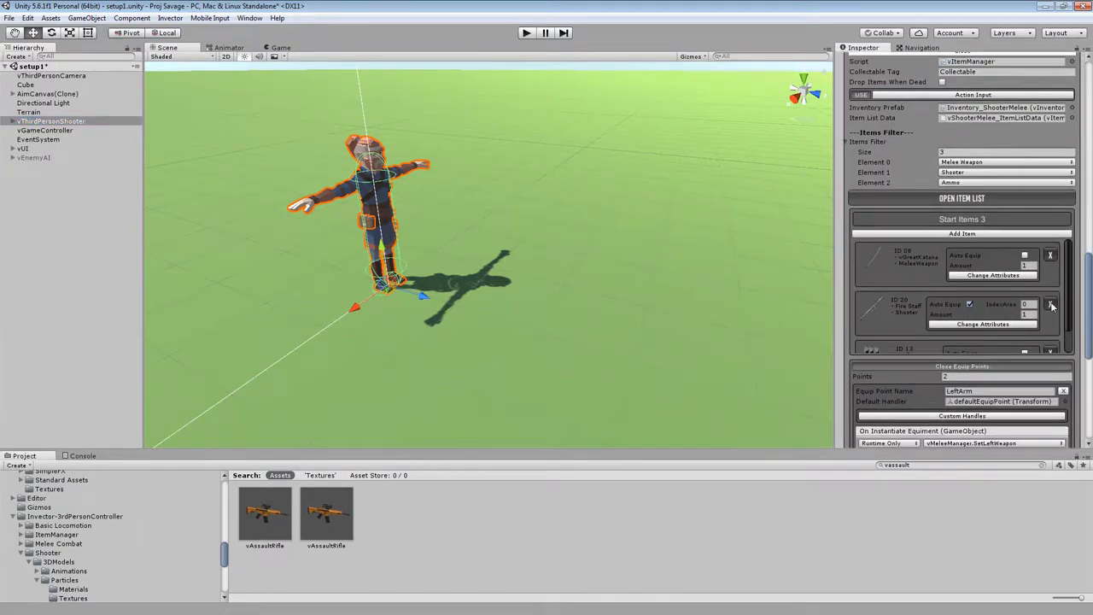
click(1051, 304)
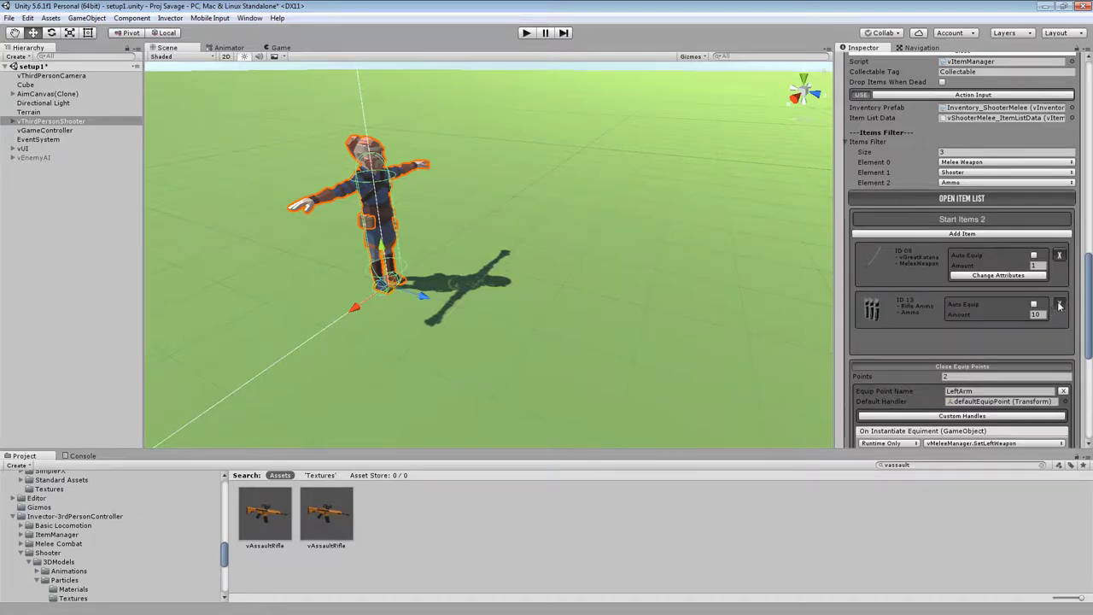
click(1059, 305)
click(1060, 255)
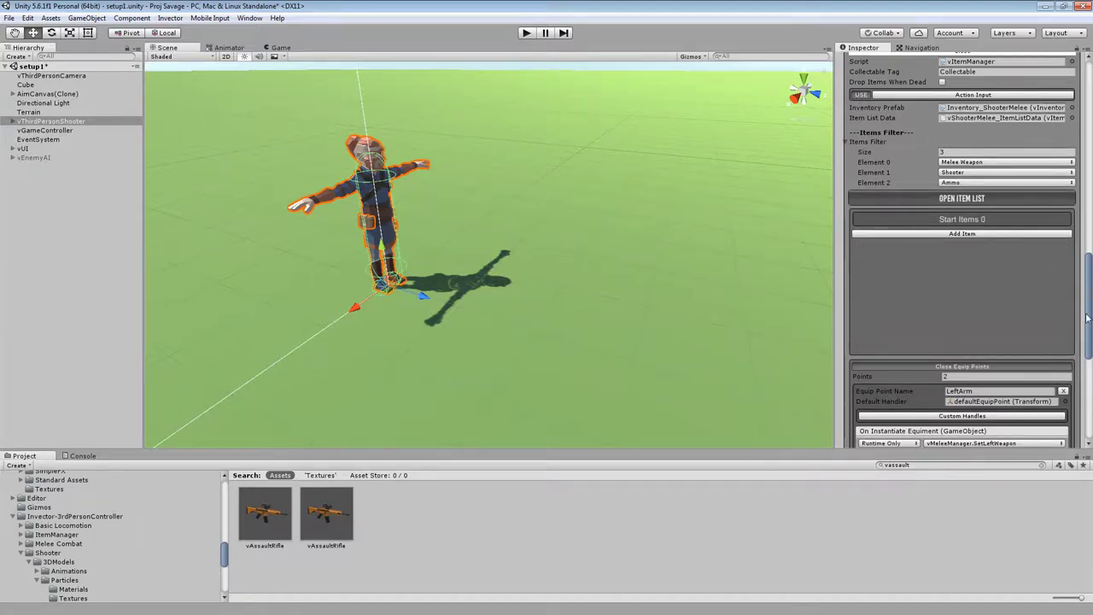
- Examine the Item Manager's LeftArm and RightArm equip points and the character's other controller components
scroll(1033, 247, up, 1)
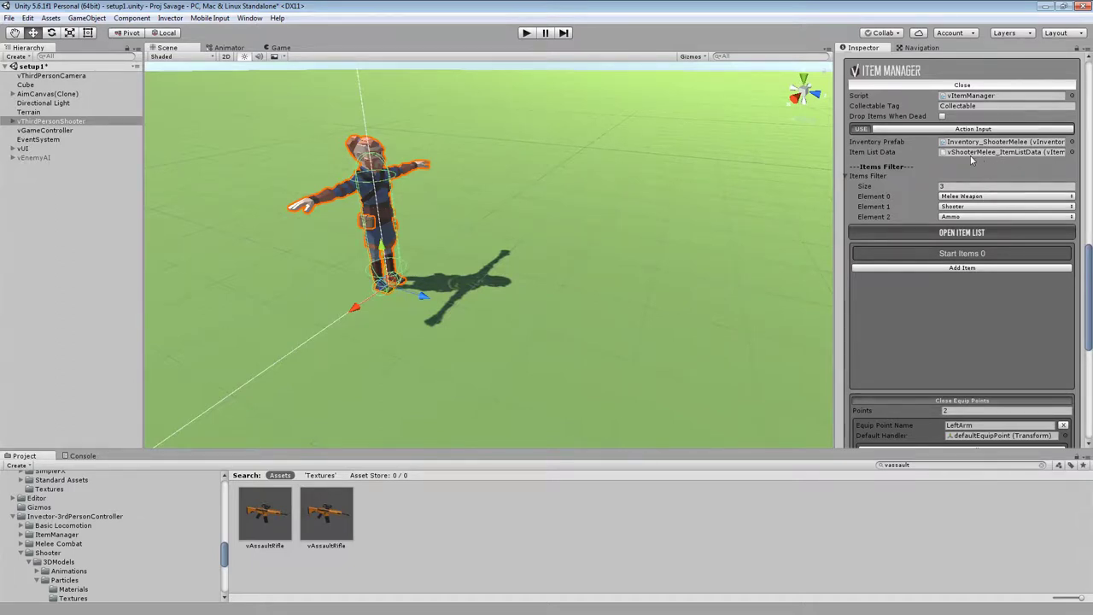
click(845, 175)
scroll(982, 350, up, 2)
scroll(984, 353, down, 3)
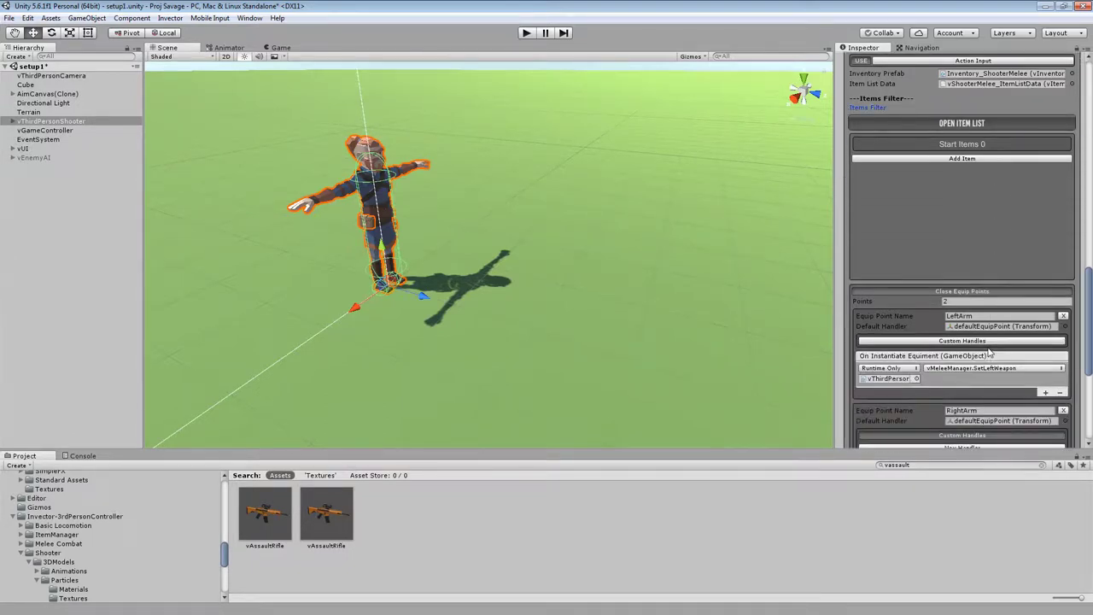
scroll(988, 350, down, 2)
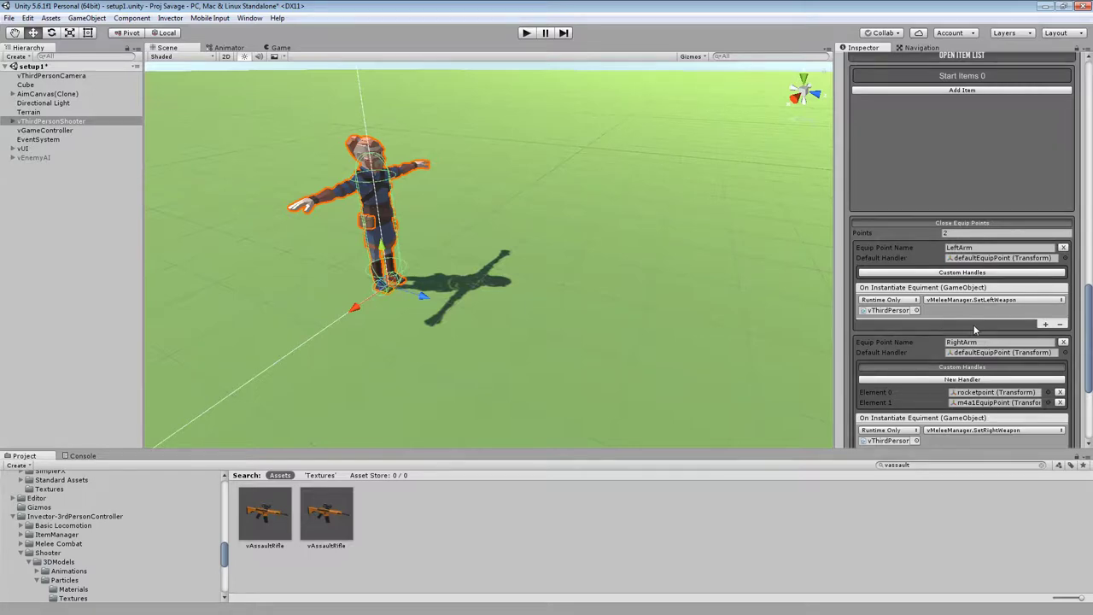
scroll(931, 375, up, 15)
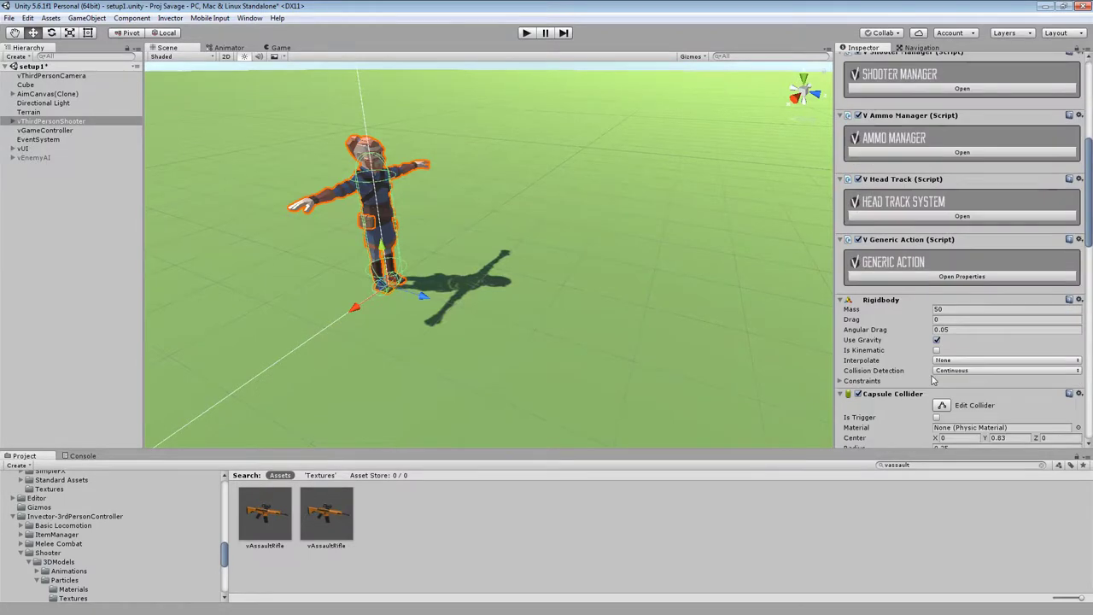
scroll(933, 380, up, 8)
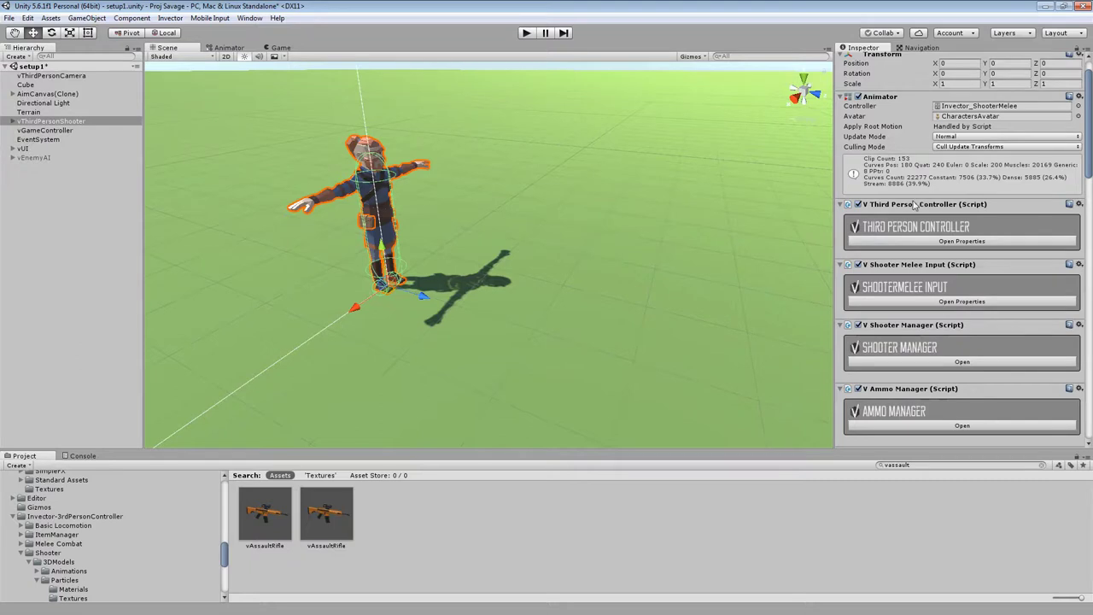
scroll(945, 290, down, 3)
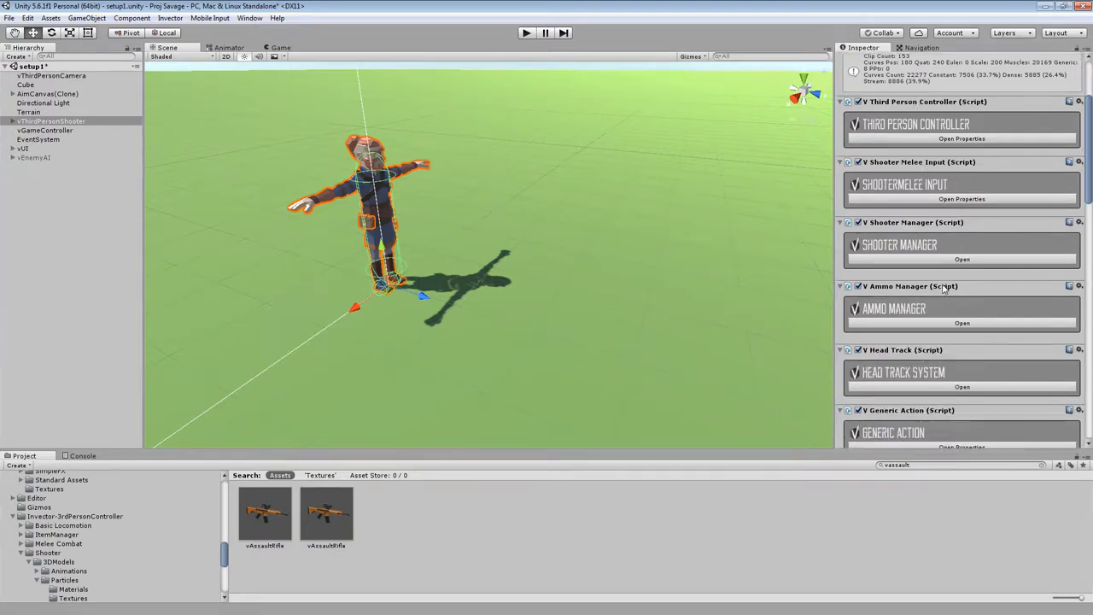
scroll(944, 289, up, 4)
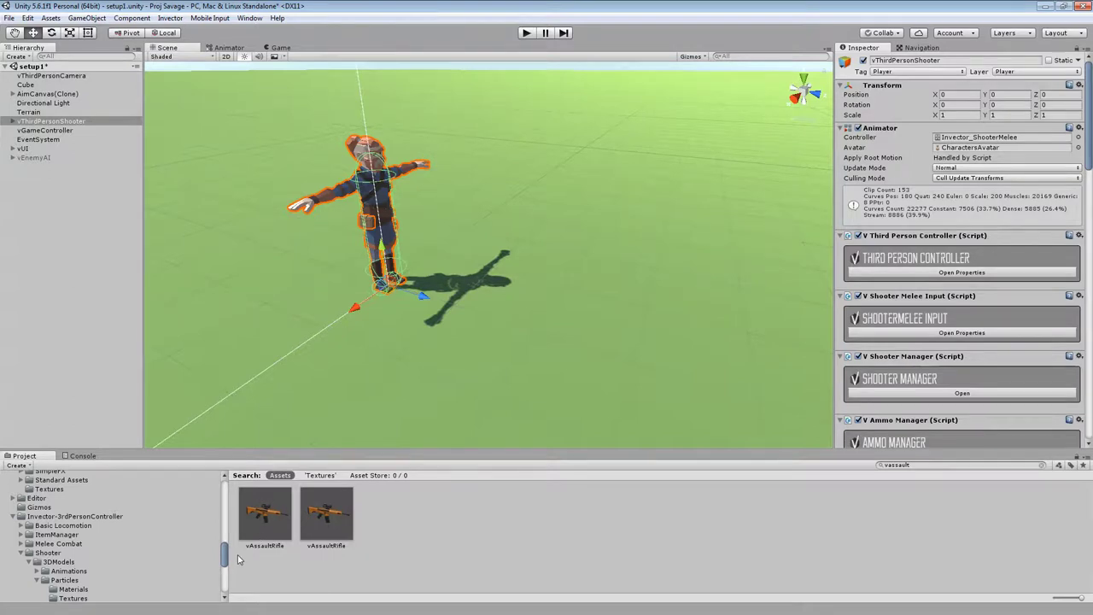
- Compare the two vAssaultRifle prefabs and place the one with the Shooter Weapon script in the scene in front of the character
click(258, 521)
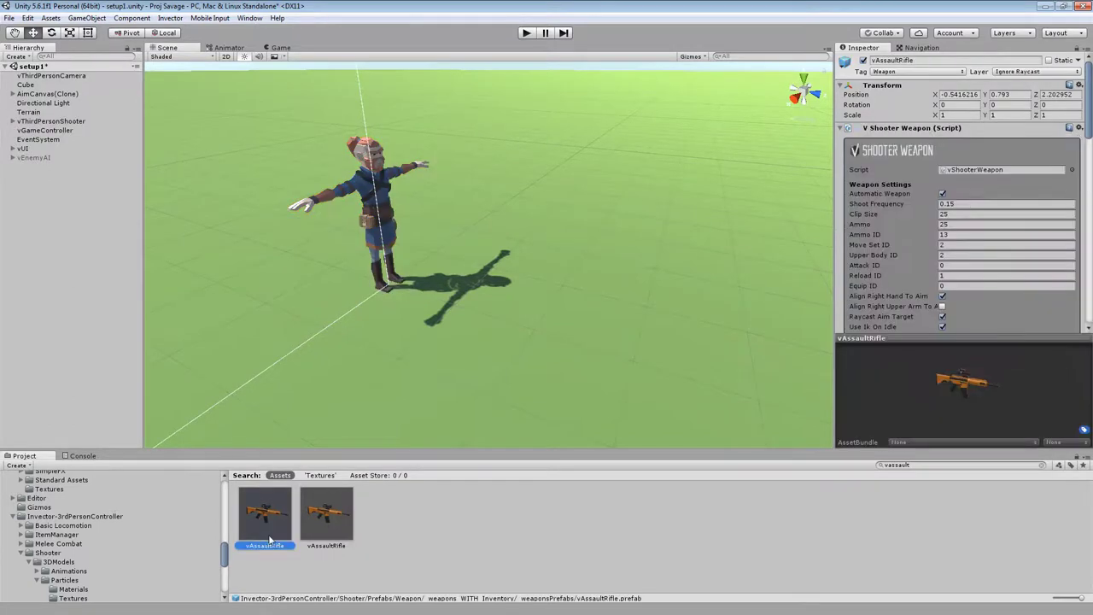
key(Right)
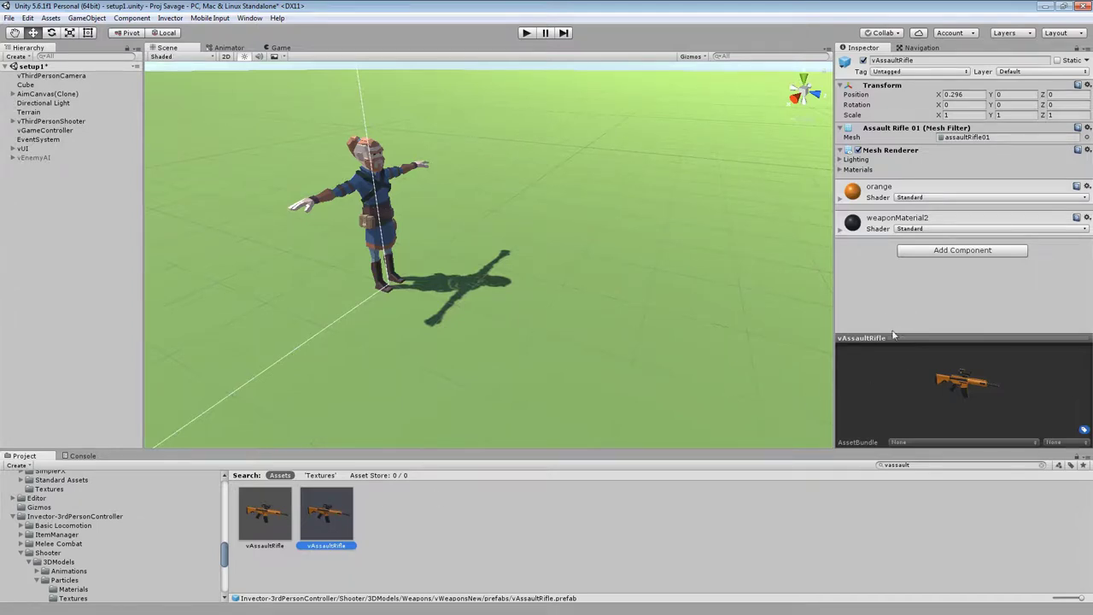
click(272, 519)
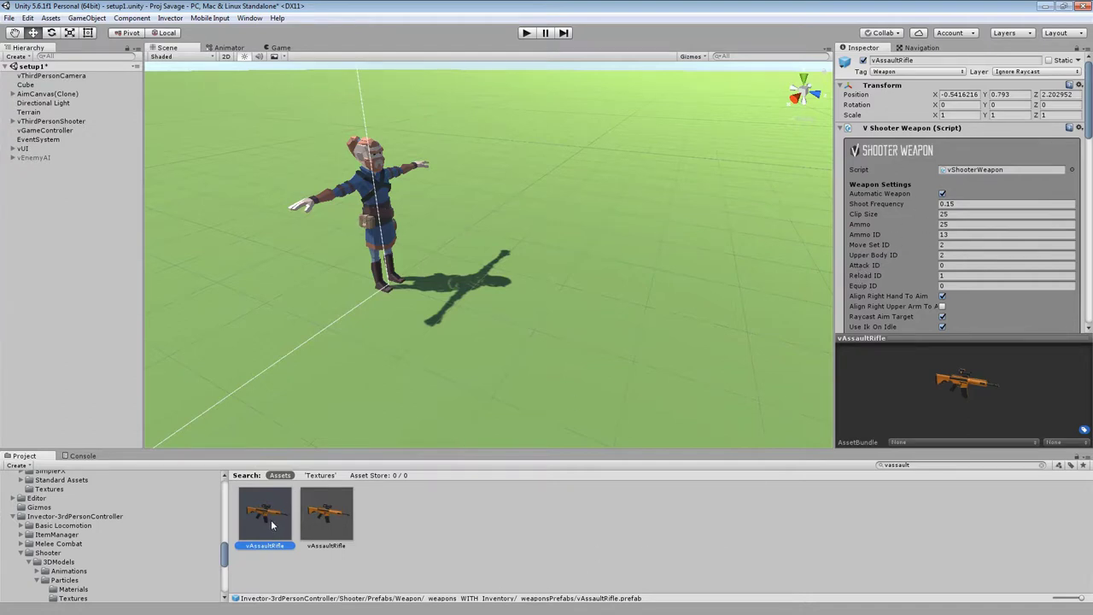
drag(267, 525, 526, 254)
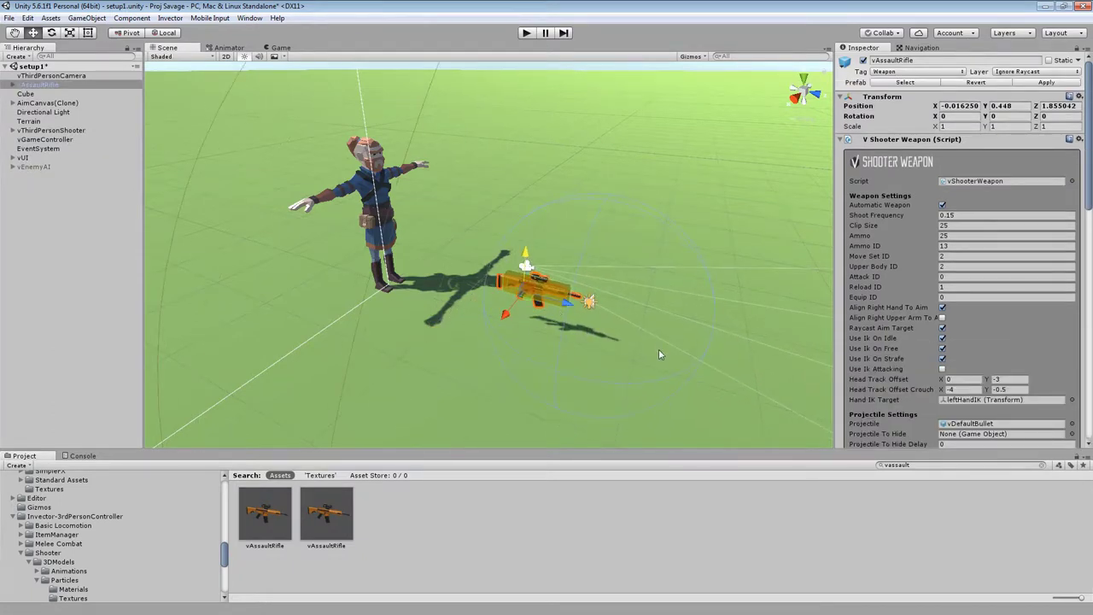
right_drag(640, 389, 758, 366)
key(w)
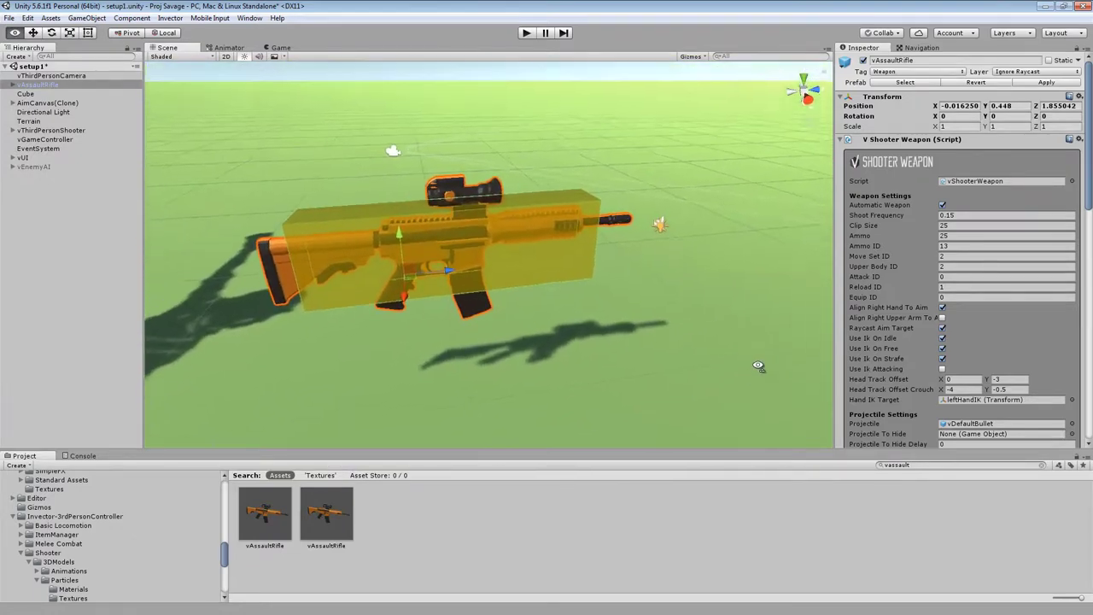
alt+drag(757, 365, 714, 298)
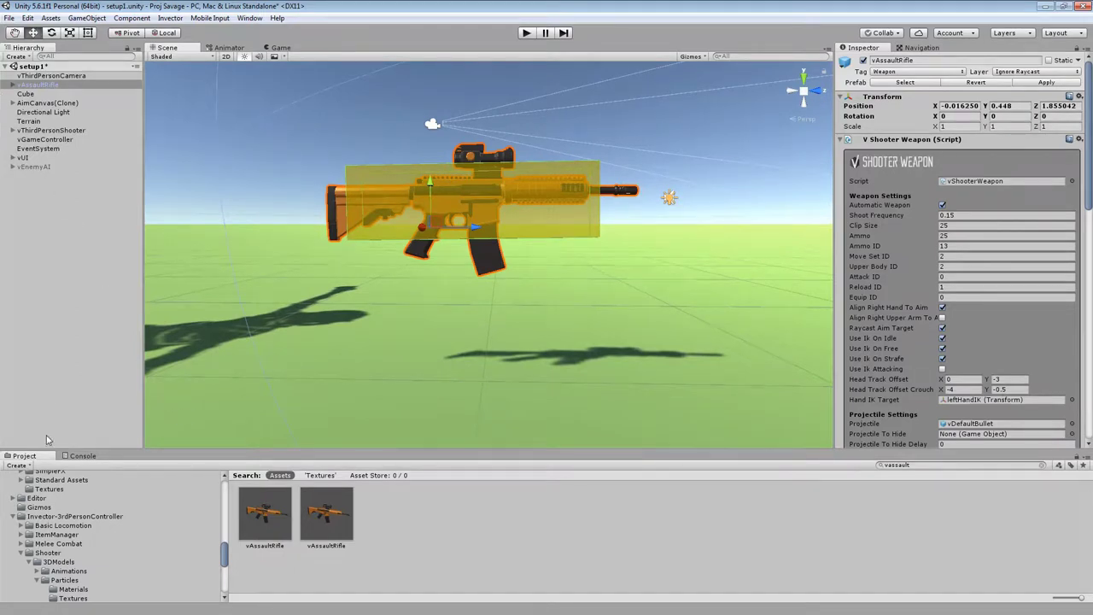
- Search the project assets for "wand 05" and select the wand05_purple prefab
click(1042, 466)
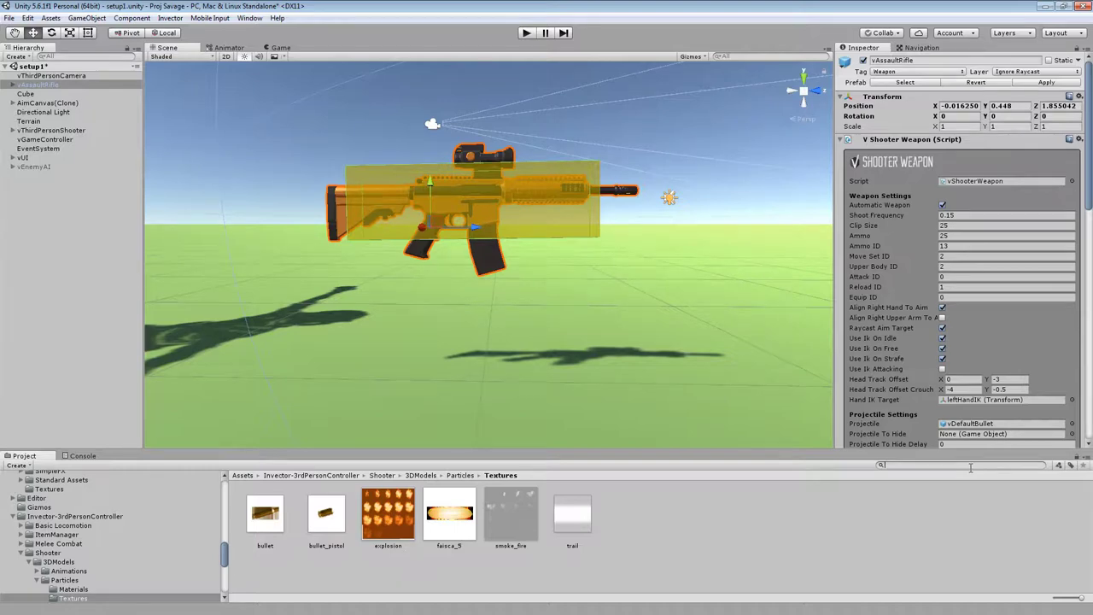
text(wand 05)
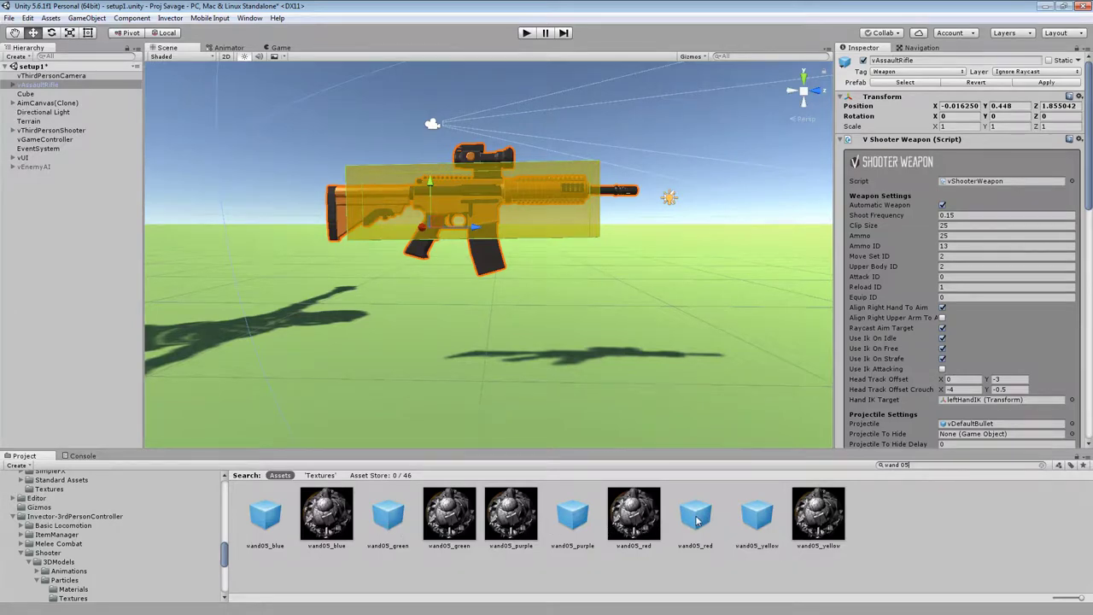
click(575, 521)
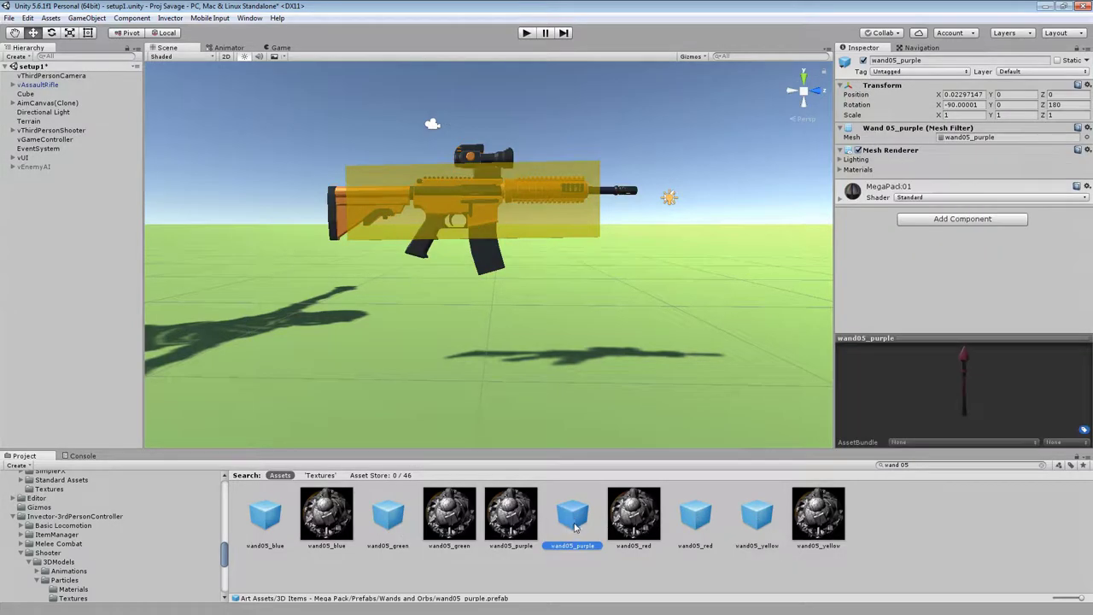
- Add the wand05_purple prefab to the scene as a root object at the character's feet
right_drag(703, 346, 649, 367)
scroll(536, 372, down, 15)
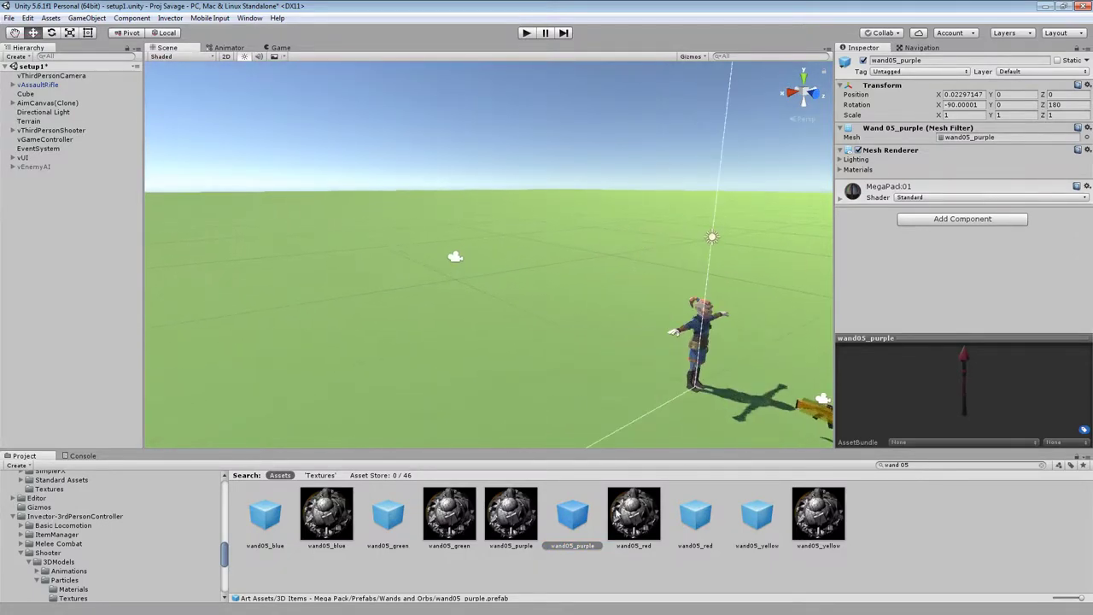
click(572, 521)
drag(691, 408, 98, 274)
drag(27, 190, 28, 187)
scroll(735, 414, up, 2)
middle_drag(751, 419, 673, 353)
key(f)
middle_drag(567, 279, 680, 393)
scroll(681, 393, down, 8)
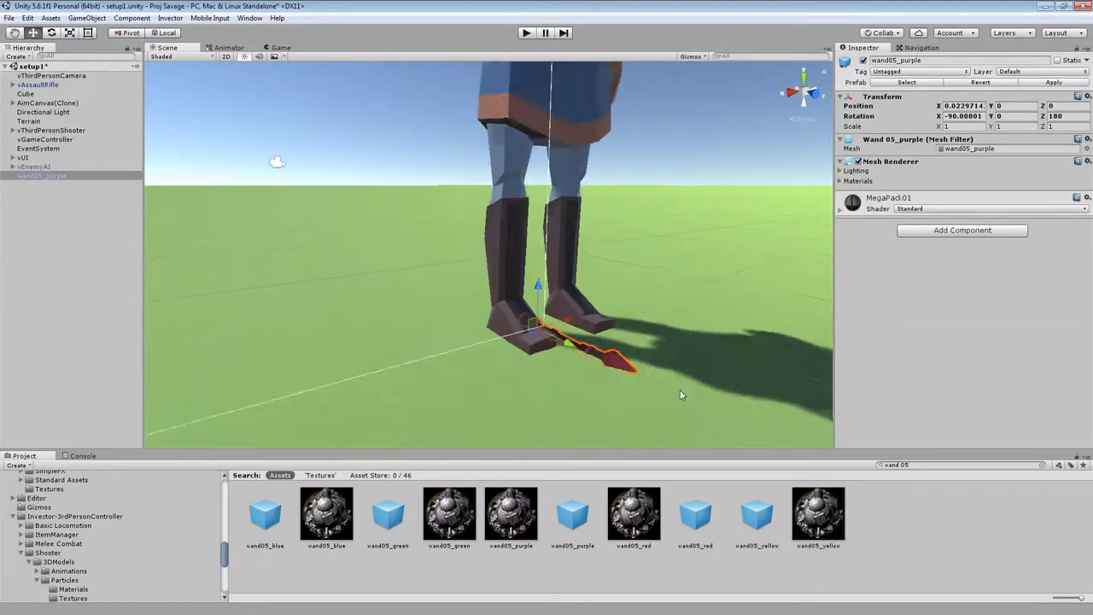
- Move the purple wand sideways, clear of the character's feet, to an X position of about 0.339
drag(543, 294, 510, 303)
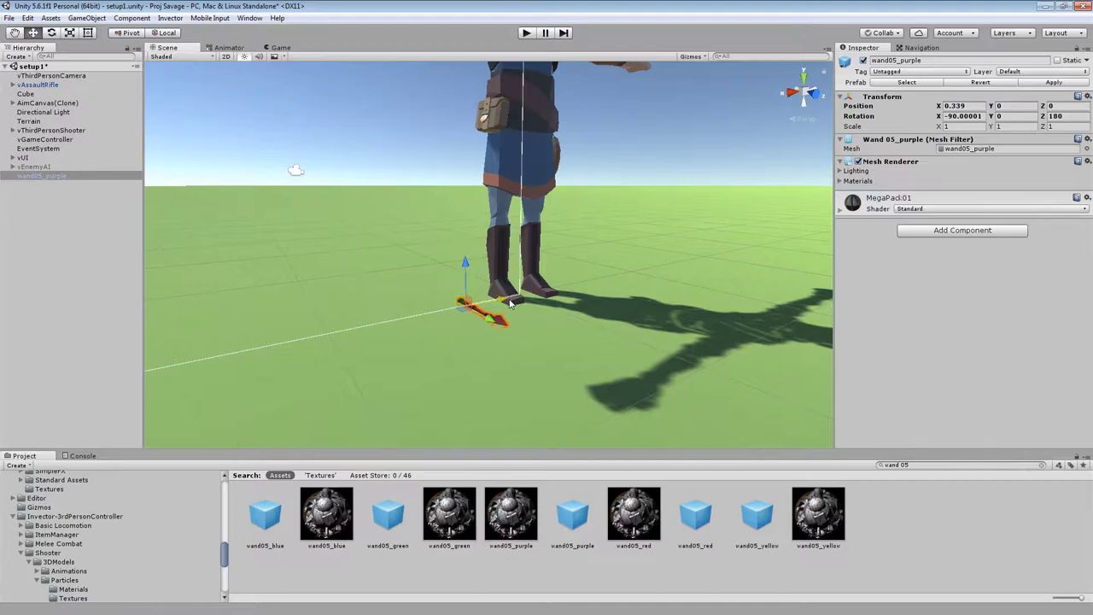
scroll(643, 373, up, 4)
scroll(643, 373, down, 2)
right_drag(634, 359, 768, 375)
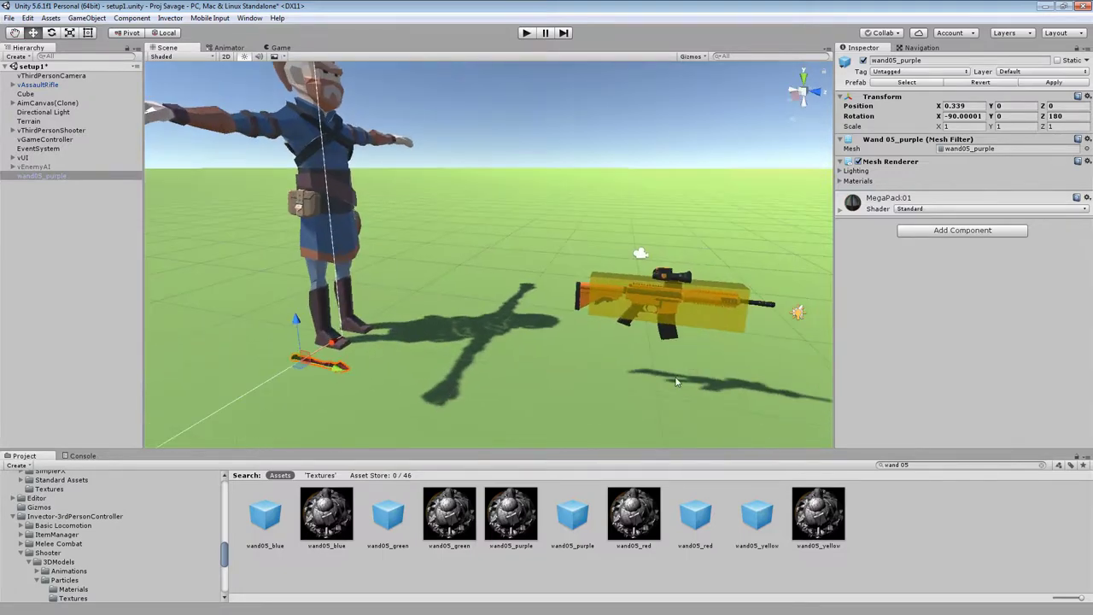
middle_drag(615, 361, 688, 378)
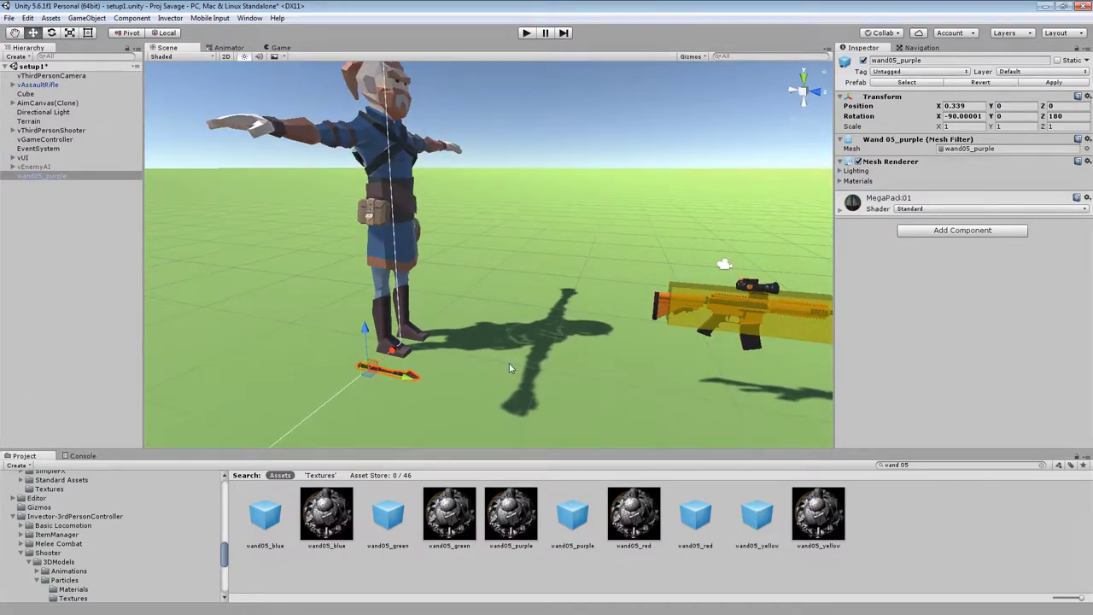
middle_drag(510, 327, 588, 340)
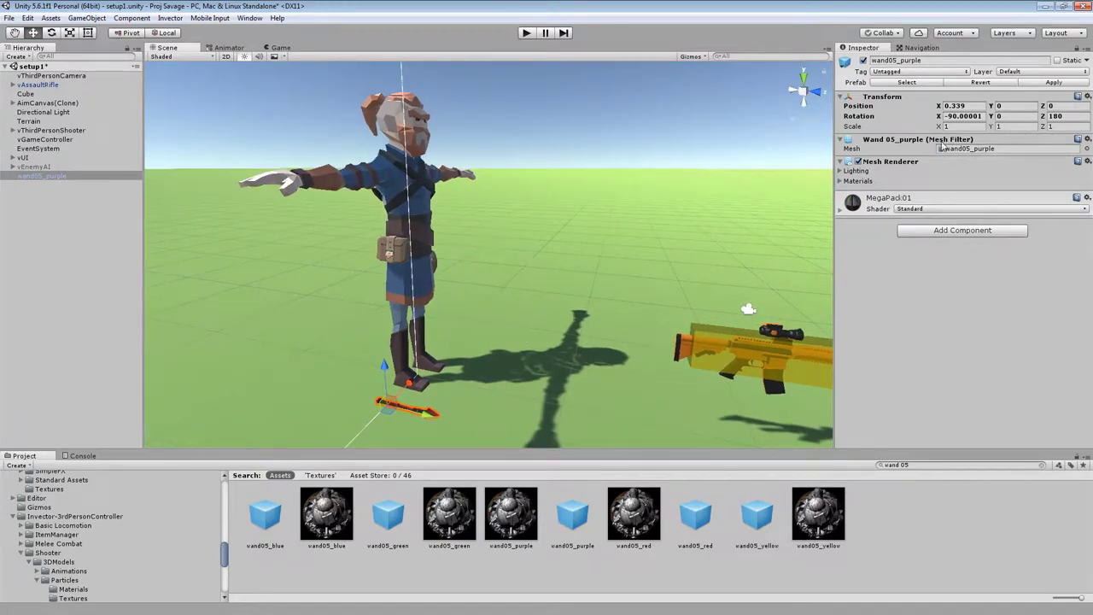
- Set the purple wand's X rotation to 0 and its Y scale to 5
click(963, 116)
text(0)
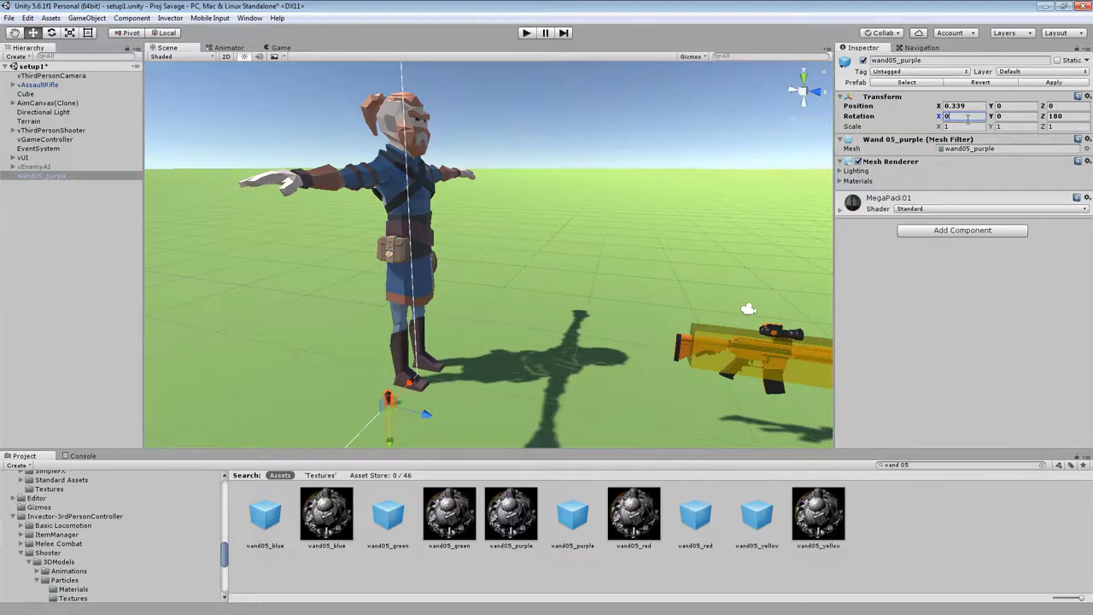
click(1010, 127)
text(5)
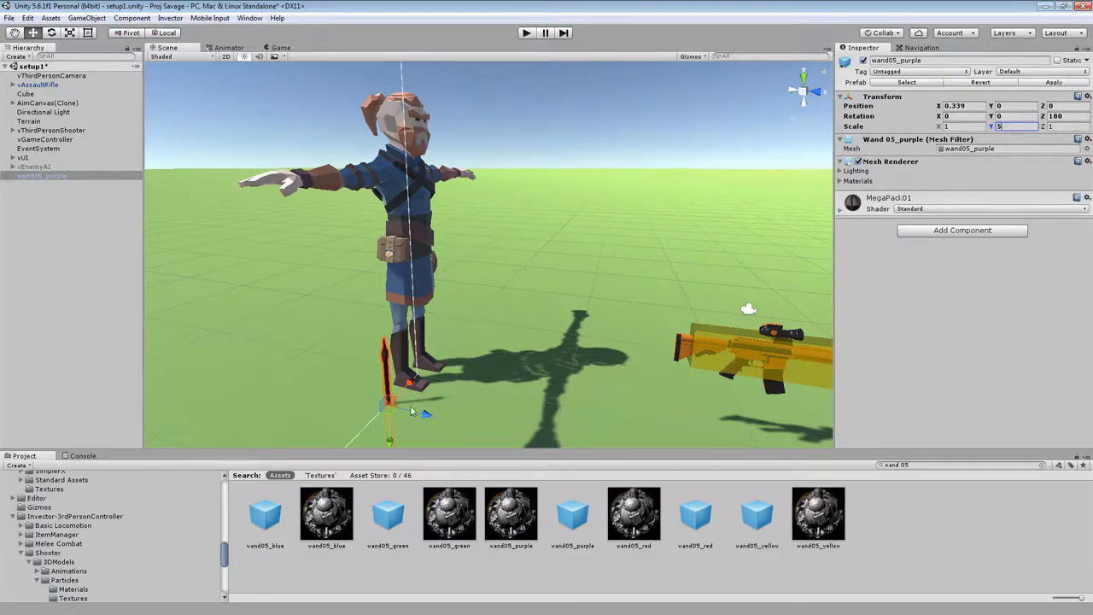
- Set the purple wand's X rotation to 180 and stand it beside the character at a Y position of about 0.429
drag(391, 442, 381, 231)
drag(483, 269, 515, 300)
click(963, 115)
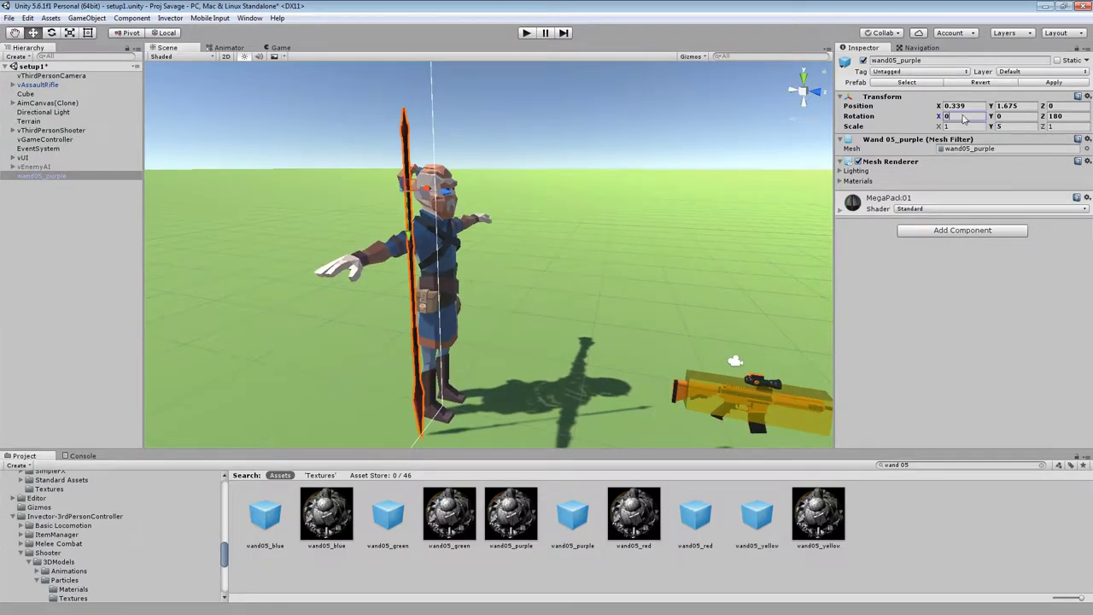
text(180)
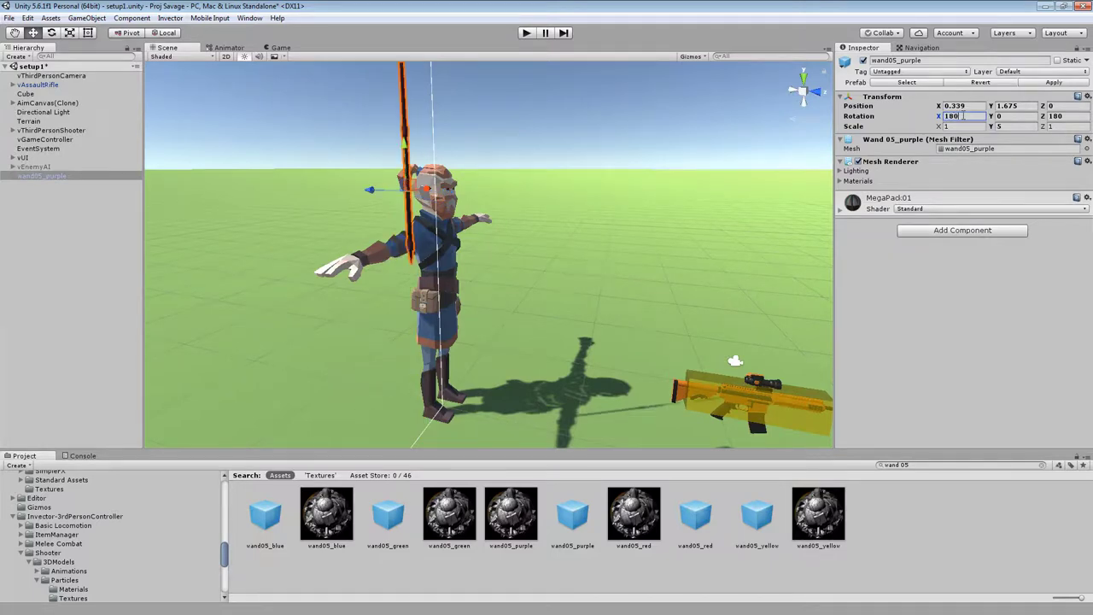
drag(407, 143, 421, 338)
middle_drag(525, 346, 512, 299)
right_drag(511, 299, 441, 285)
middle_drag(442, 285, 384, 295)
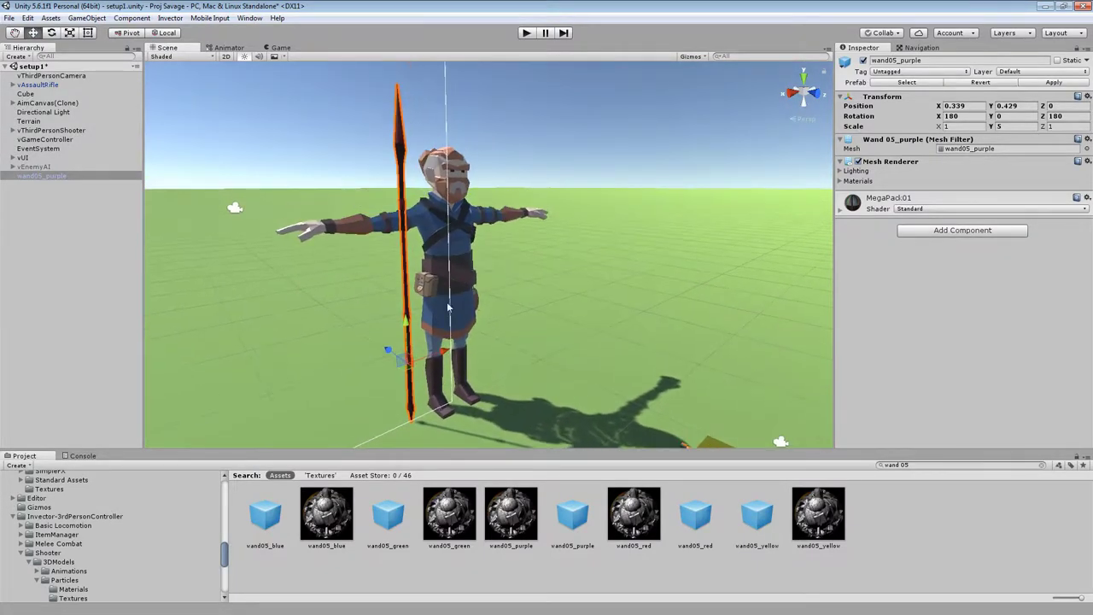
- Thicken the purple wand by setting both its X scale and Z scale to 2
right_drag(586, 299, 428, 293)
mouse_move(428, 294)
middle_down()
mouse_move(328, 280)
mouse_move(324, 271)
mouse_move(425, 286)
middle_up()
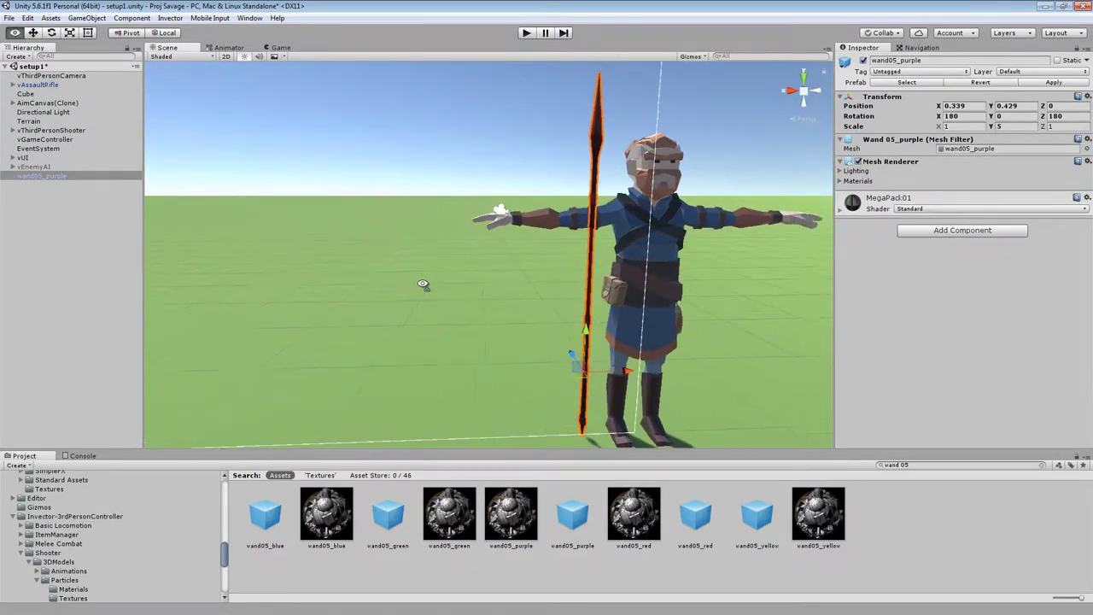
right_drag(425, 285, 495, 299)
click(956, 127)
text(2)
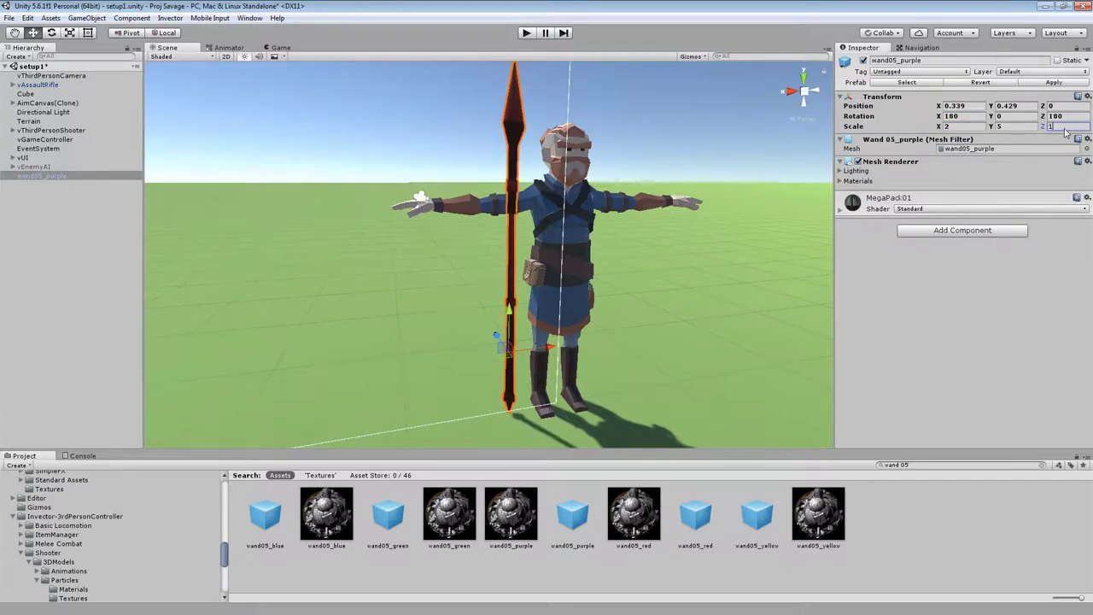
click(1065, 126)
text(2)
- Examine the thickened wand's shape and proportions next to the character from several angles and distances
right_drag(555, 357, 559, 335)
alt+drag(560, 339, 776, 299)
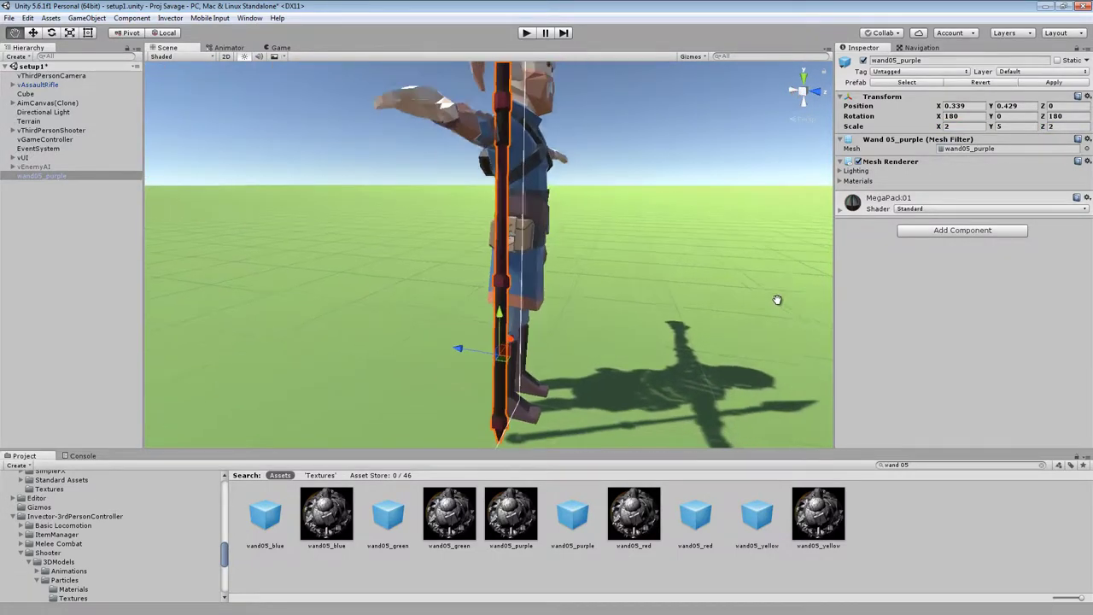
right_drag(777, 300, 500, 325)
middle_drag(501, 322, 460, 298)
scroll(460, 298, down, 5)
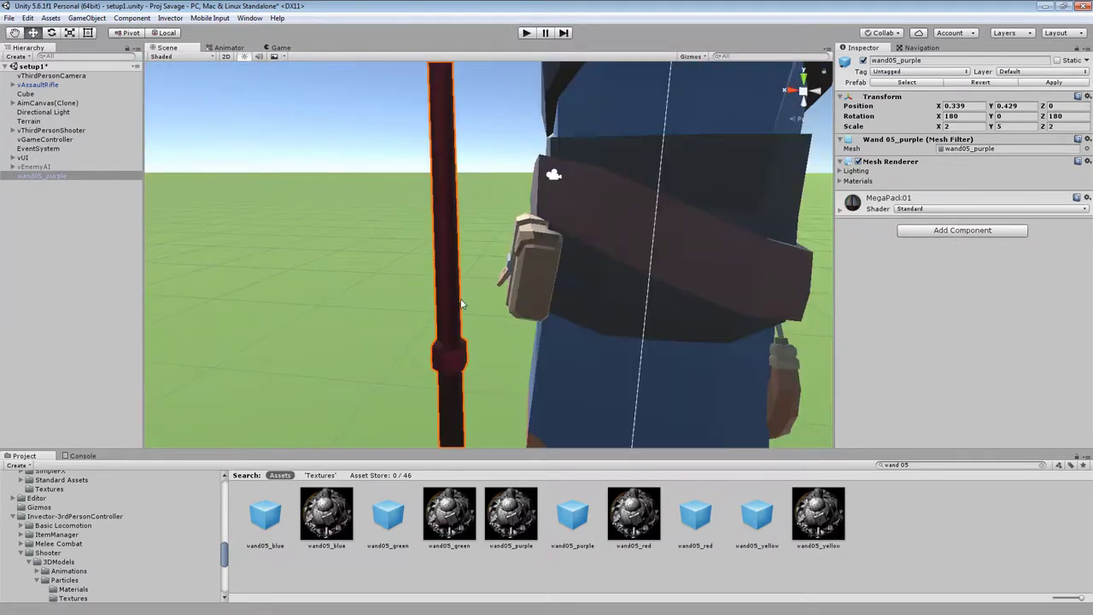
middle_drag(527, 279, 586, 336)
scroll(543, 309, down, 4)
right_drag(586, 336, 563, 306)
middle_drag(564, 306, 689, 295)
alt+drag(690, 295, 759, 199)
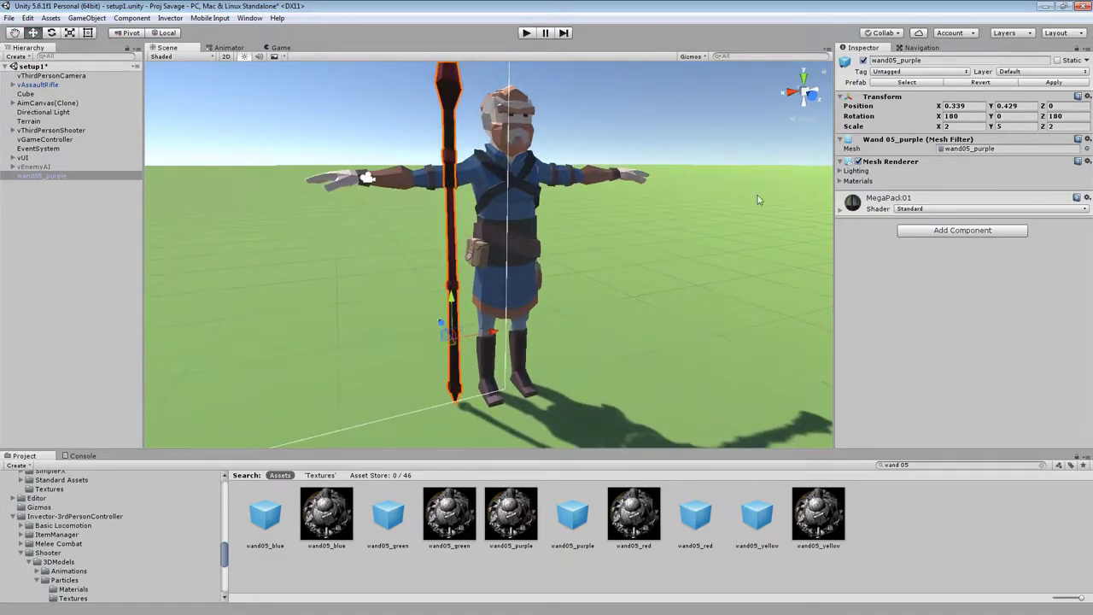
- Lay the purple wand horizontal with an X rotation of -90 and lower it to a Y position of about 0.026
text(0)
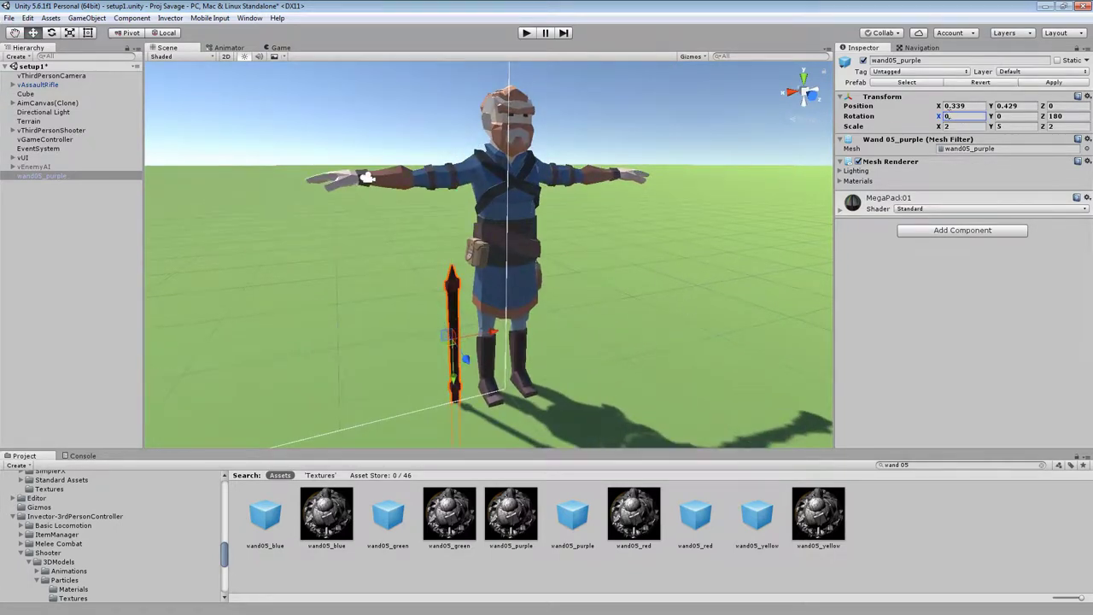
text(-90)
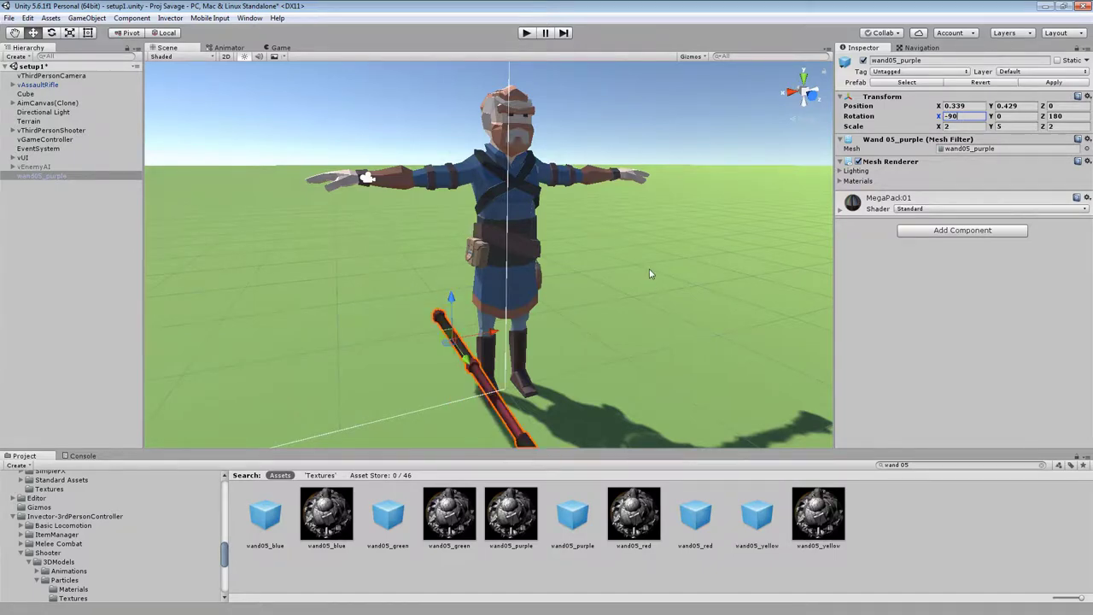
middle_drag(630, 384, 686, 275)
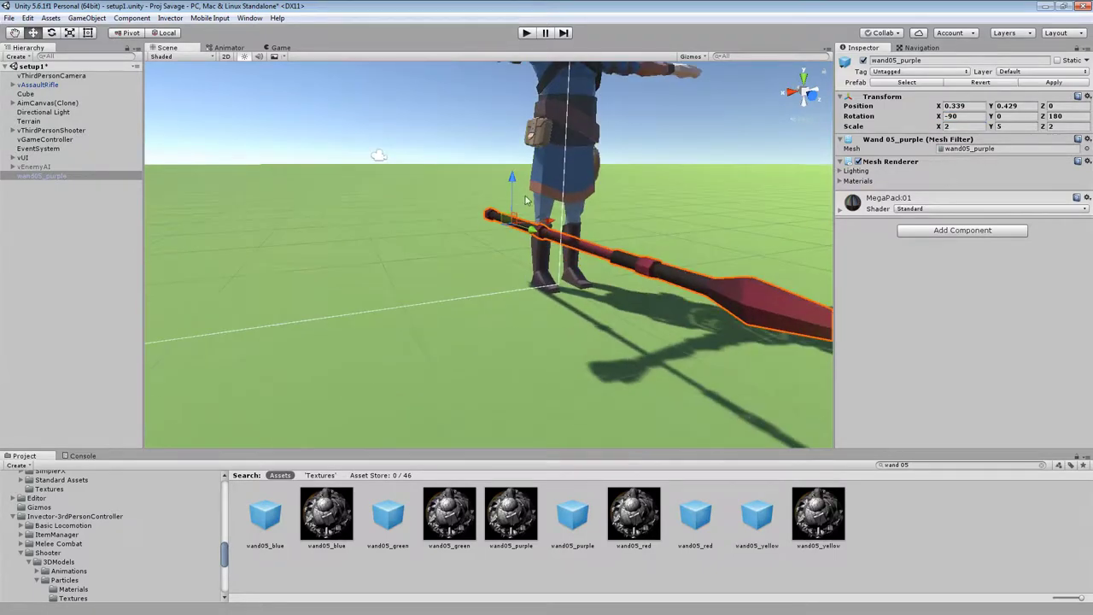
drag(507, 173, 508, 232)
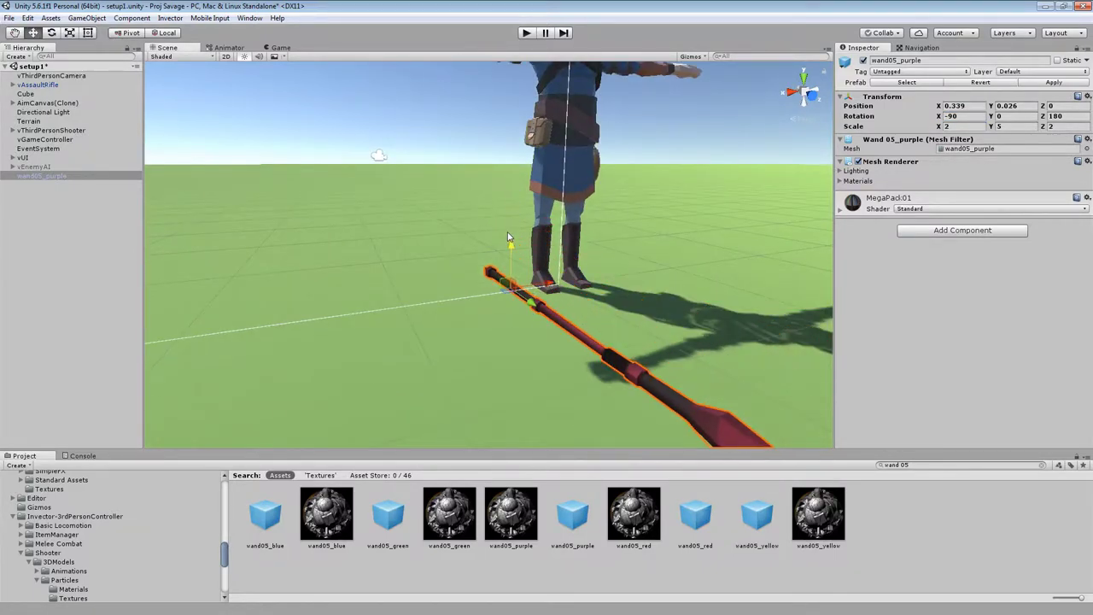
- Reset the purple wand's position to the world origin, keeping its rotation and scale
click(965, 106)
click(1086, 97)
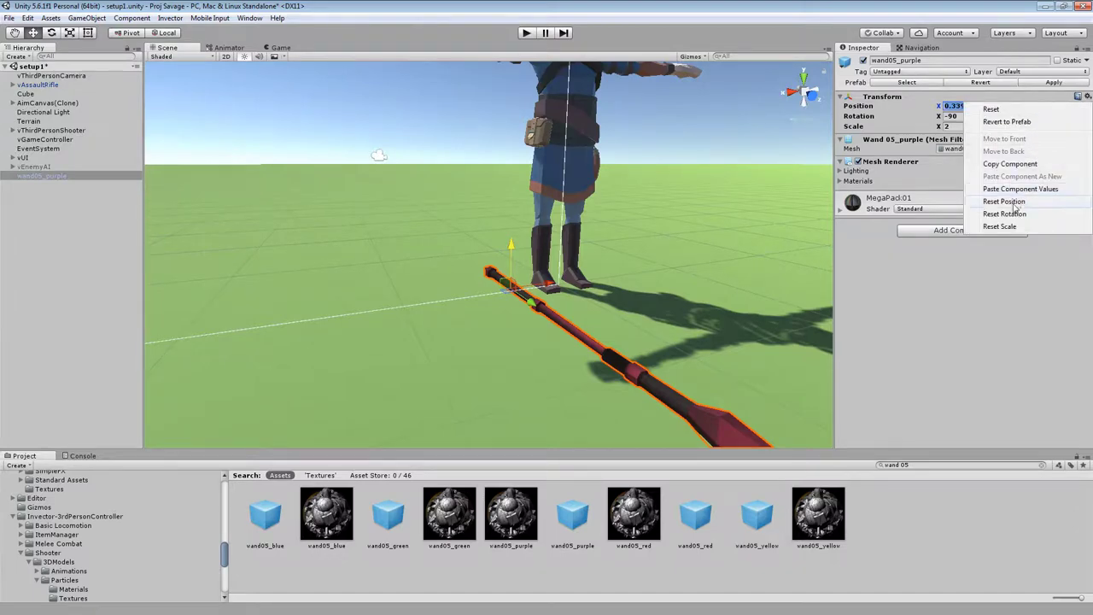
click(1004, 198)
key(f)
scroll(730, 307, down, 2)
alt+drag(654, 290, 696, 309)
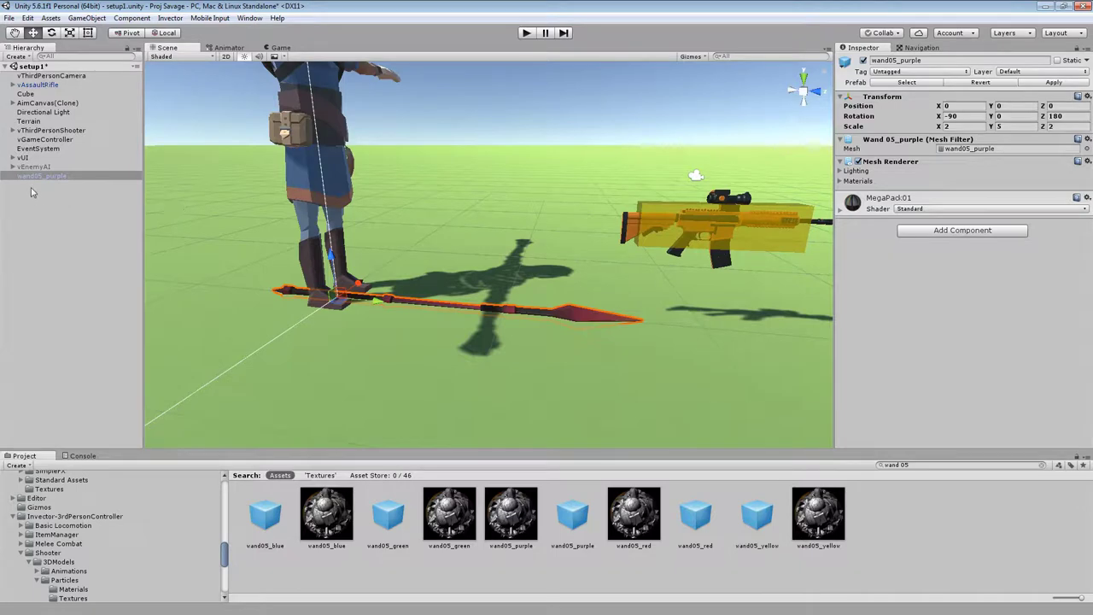
- Move vAssaultRifle below wand05_purple in the scene hierarchy and rename it vFirestaff2
drag(40, 88, 25, 177)
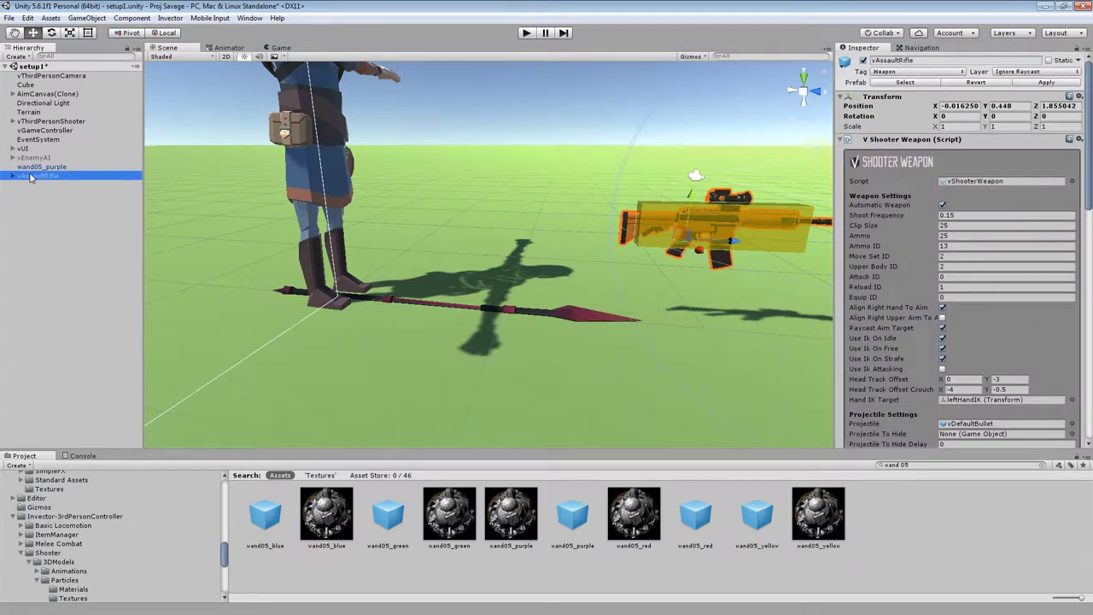
click(30, 176)
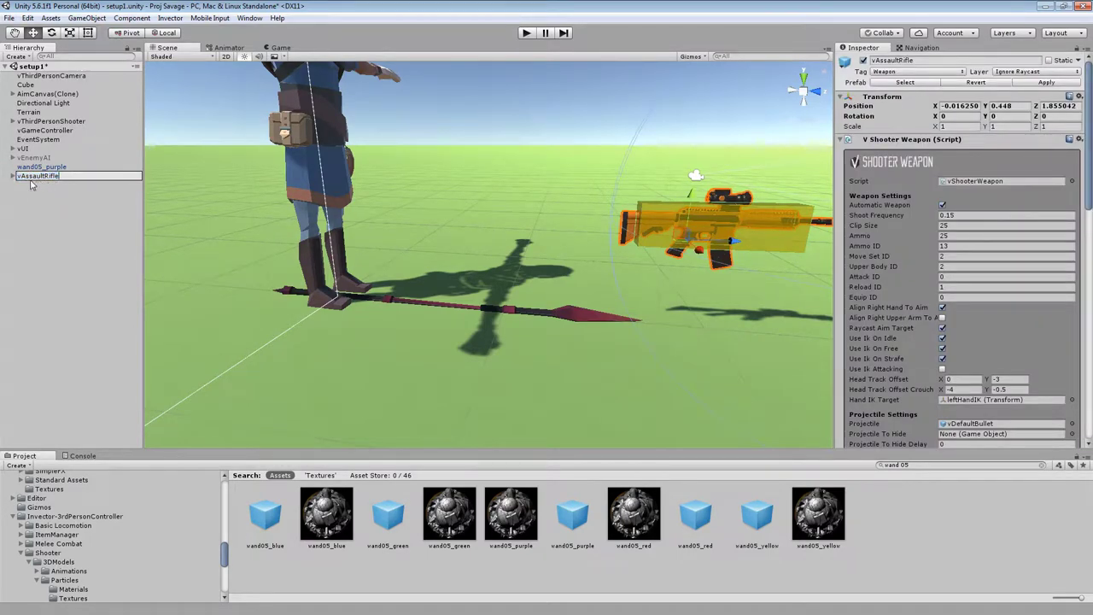
text(vR)
text(irestaff2)
key(Return)
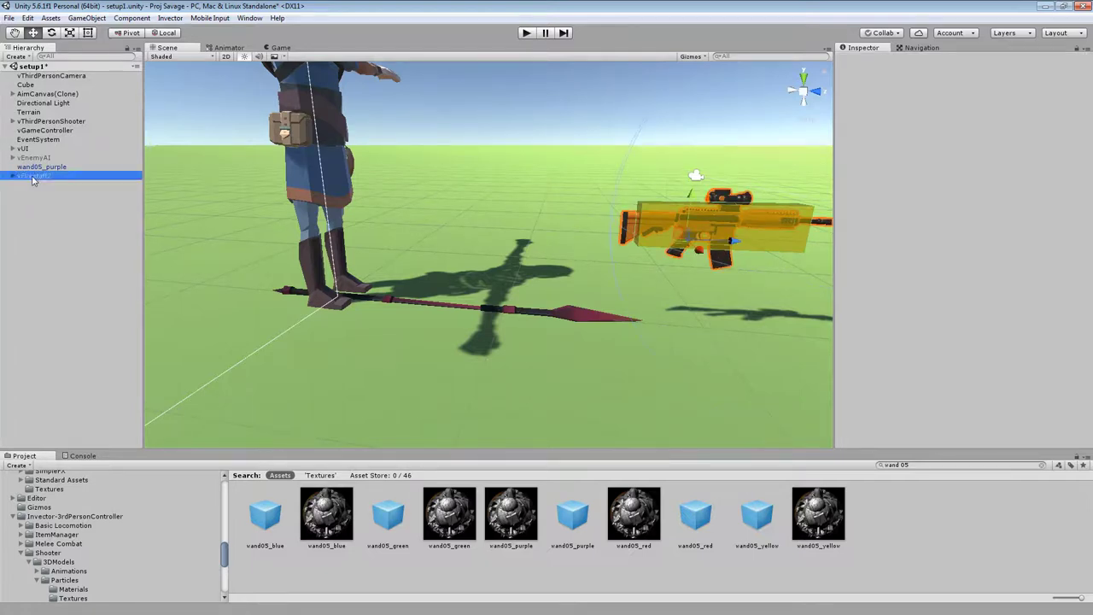
- Save vFirestaff2 as a new prefab in the project's root Assets folder
scroll(53, 525, up, 5)
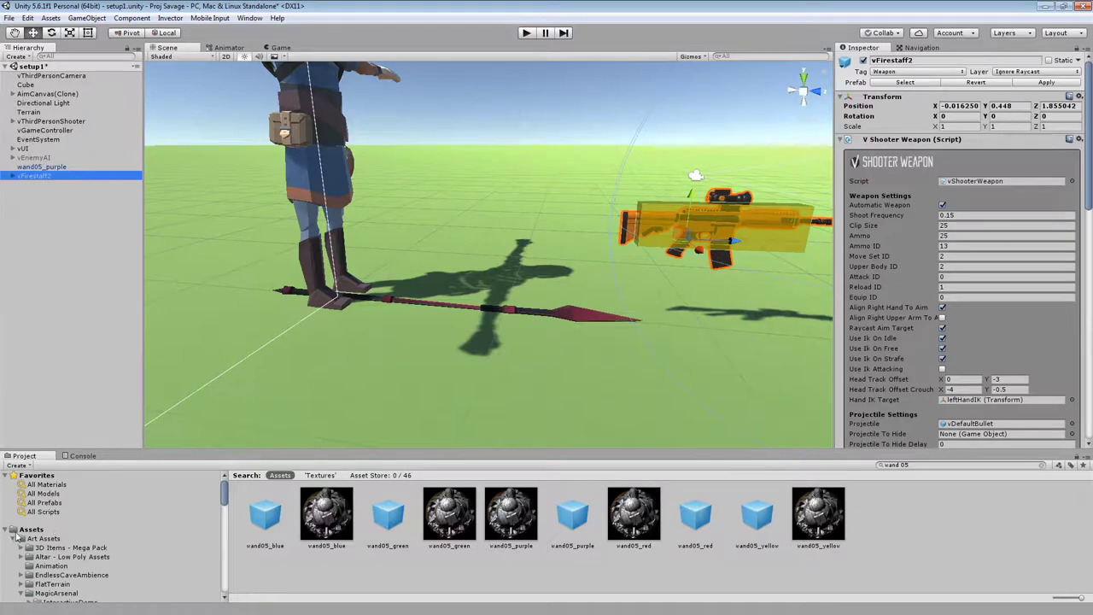
click(57, 530)
drag(35, 176, 820, 528)
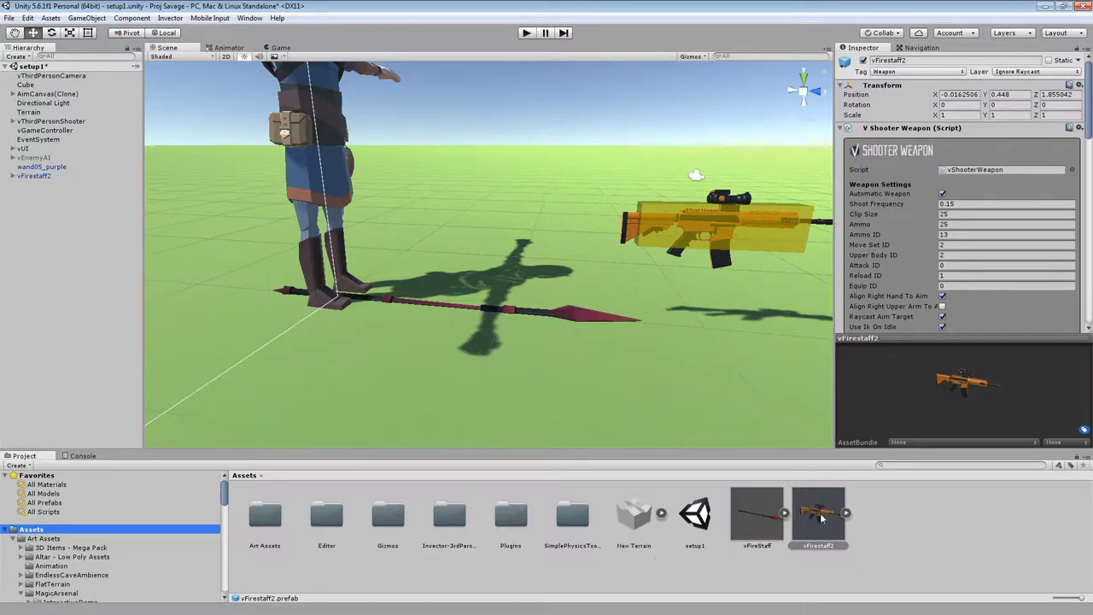
- Make wand05_purple a child of vFirestaff2, at the same level as its renderer object
key(f)
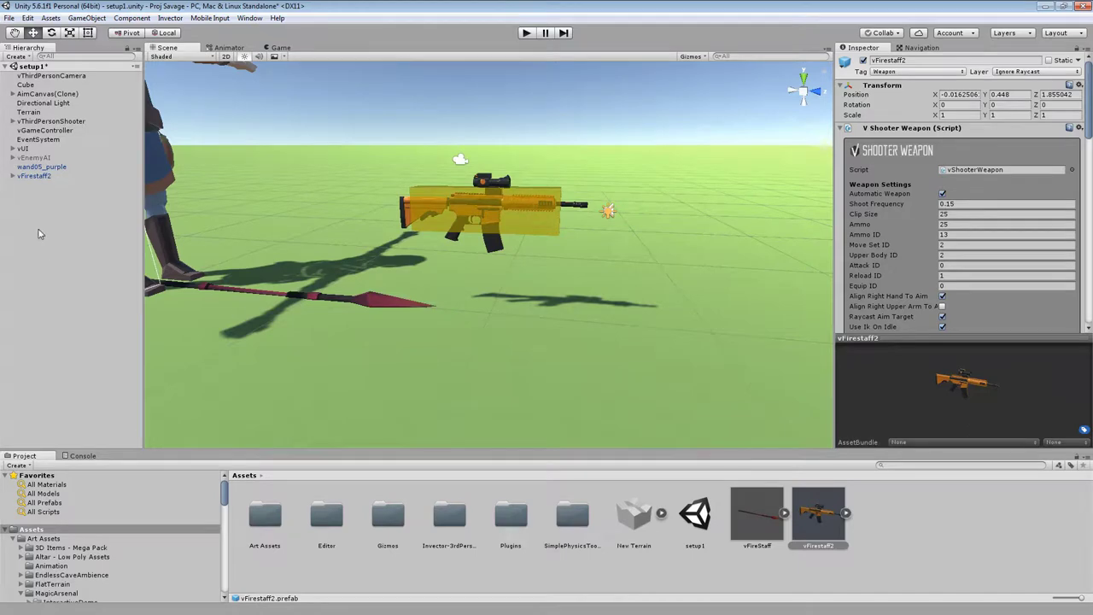
click(13, 177)
click(22, 185)
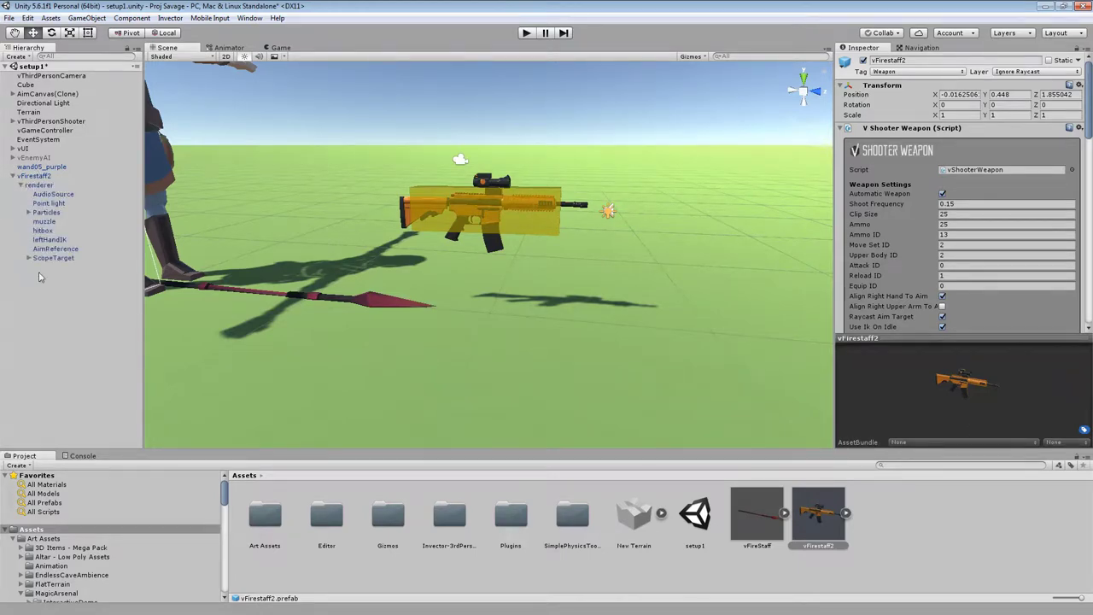
click(20, 186)
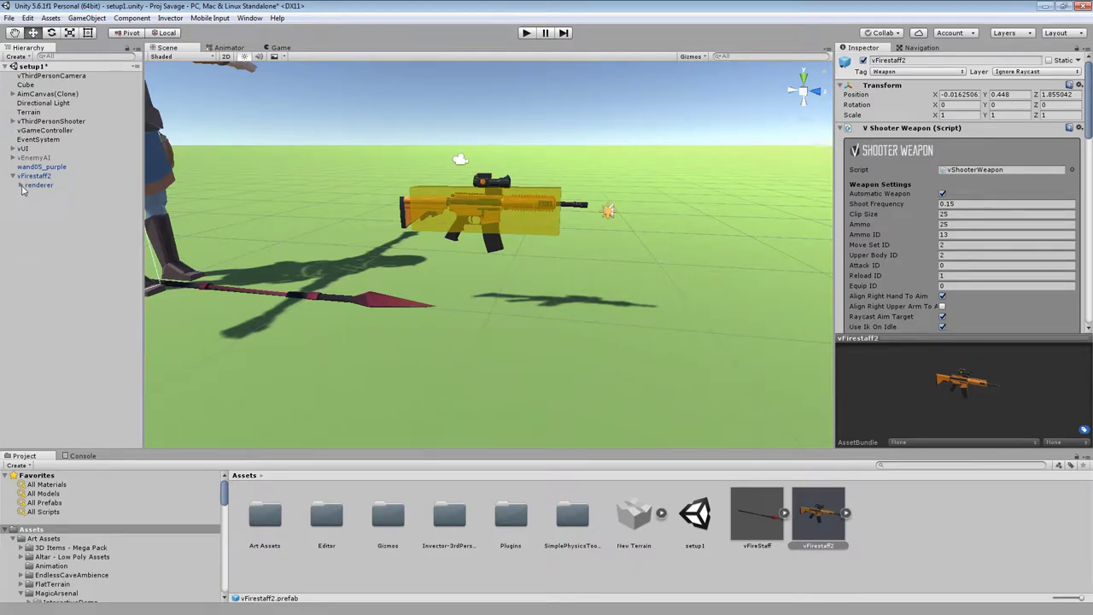
click(41, 166)
drag(30, 172, 30, 193)
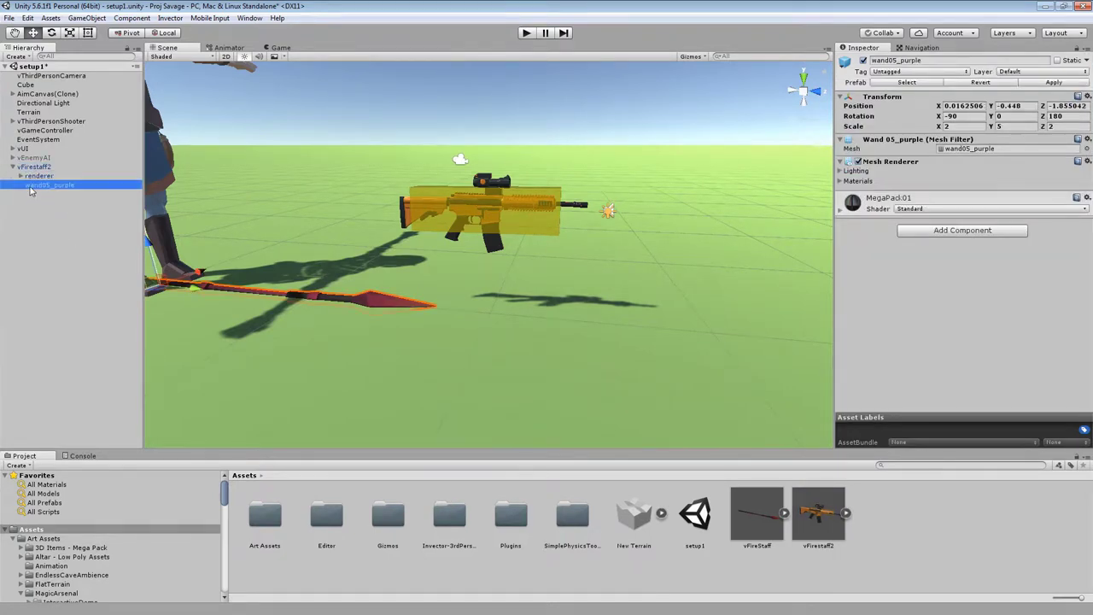
- Reset the local position of the wand05_purple child to align it with its vFirestaff2 parent
click(33, 169)
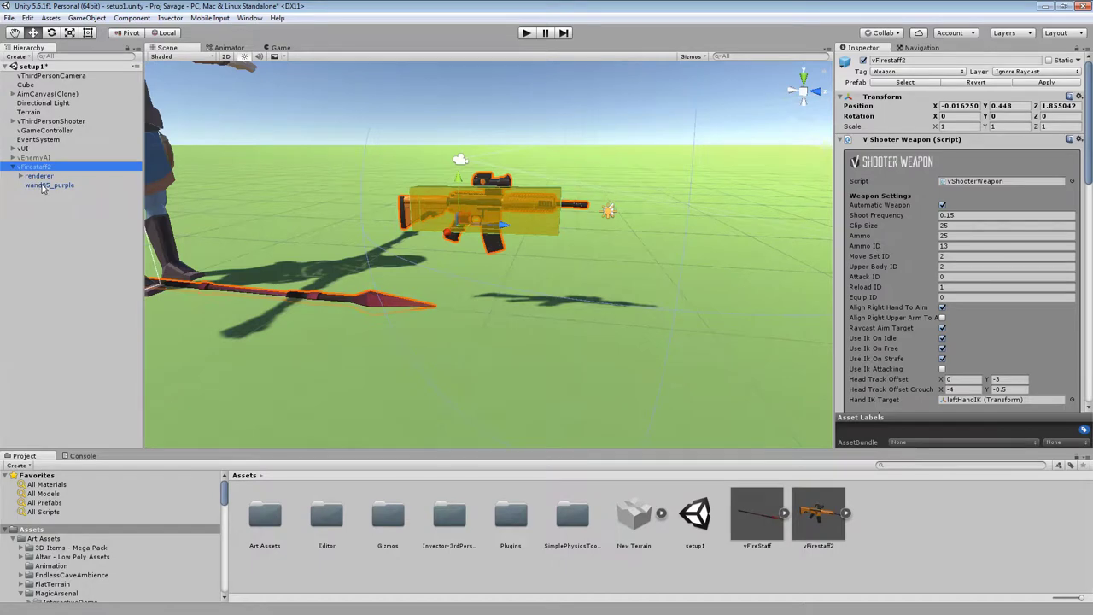
click(42, 185)
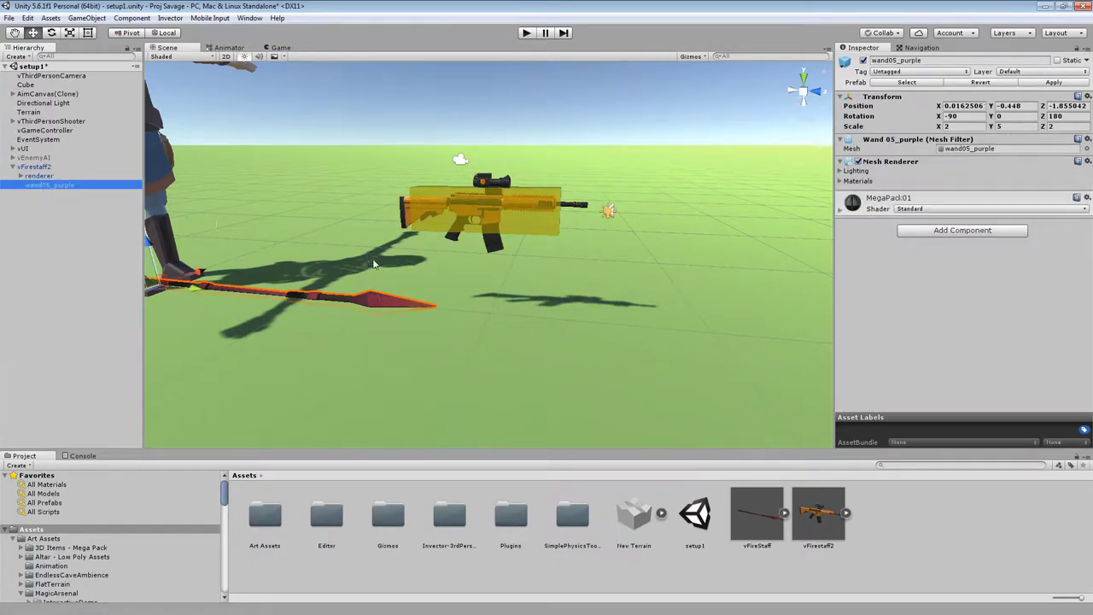
middle_drag(374, 264, 412, 263)
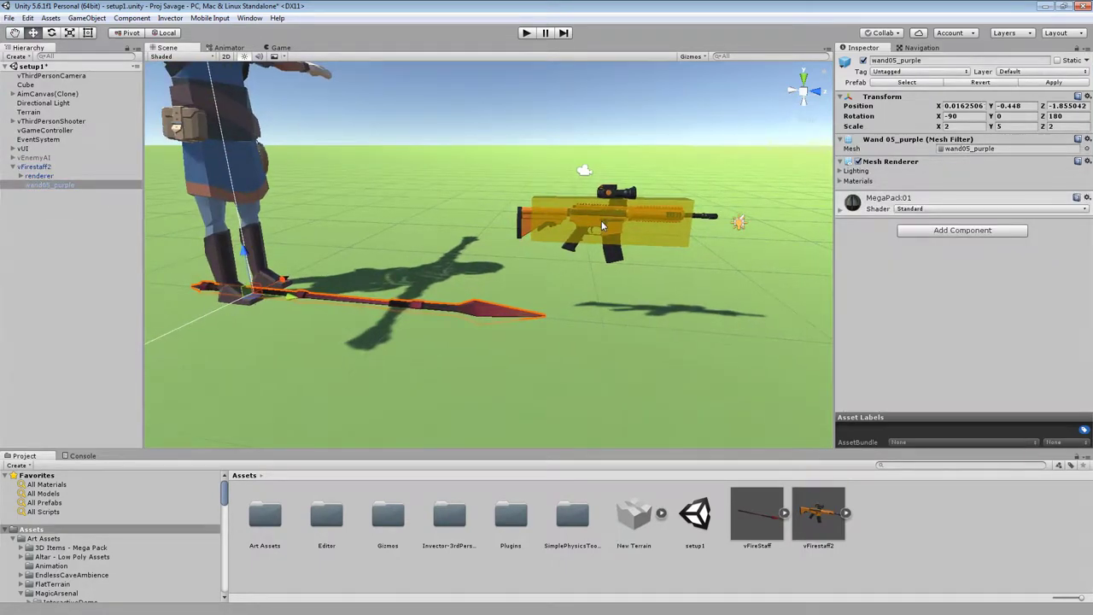
click(1087, 97)
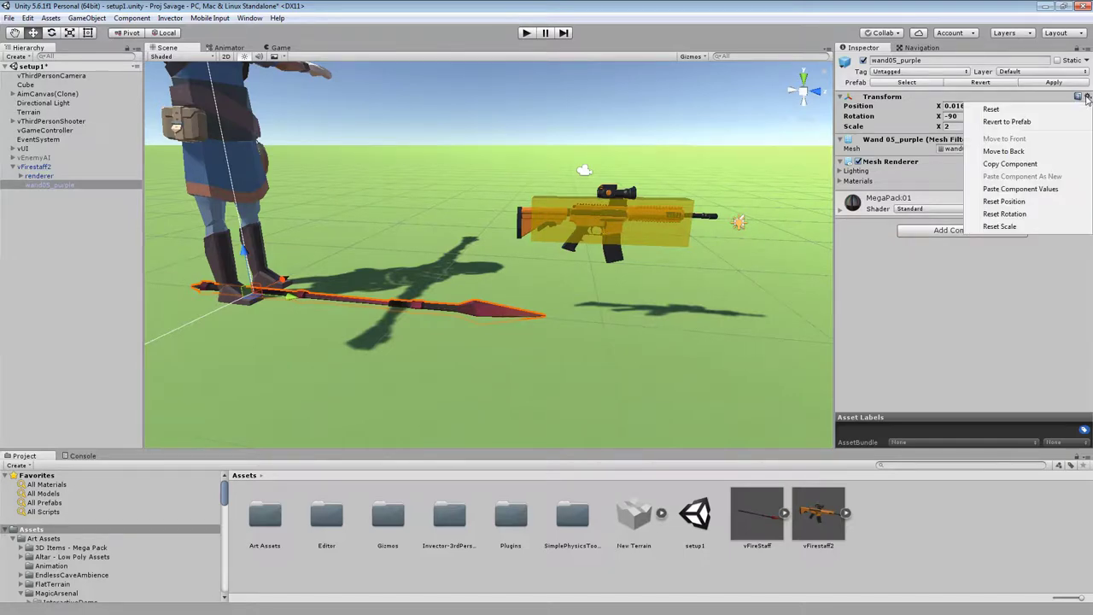
click(1012, 199)
- Examine how the wand lines up with the assault rifle, including with the vFirestaff2 parent selected
middle_drag(734, 255, 577, 266)
scroll(544, 243, up, 5)
right_drag(603, 325, 640, 279)
middle_drag(785, 419, 681, 307)
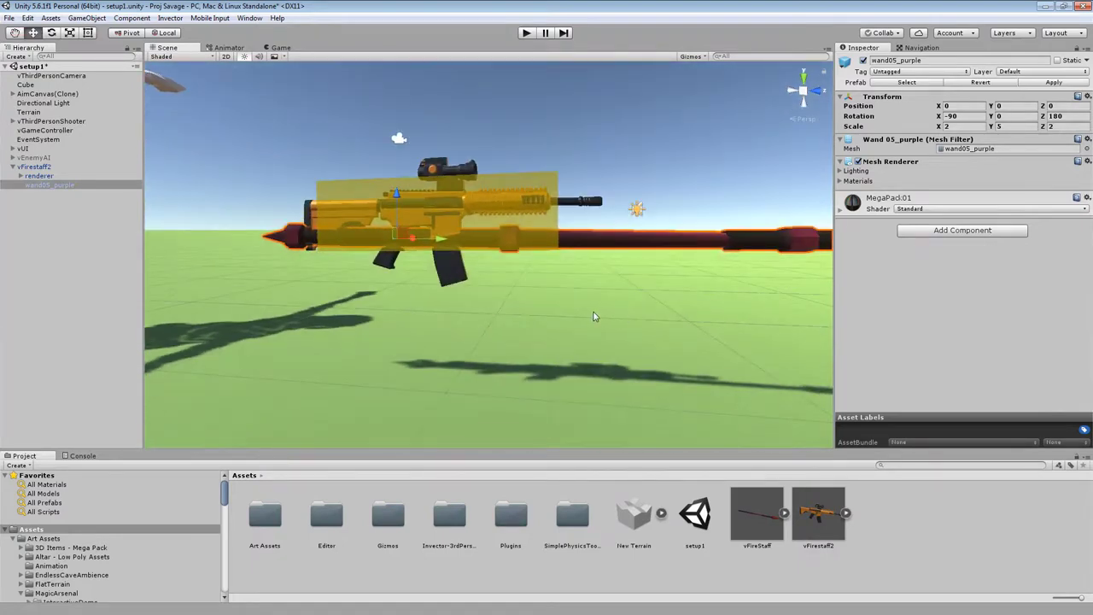
middle_drag(595, 287, 623, 300)
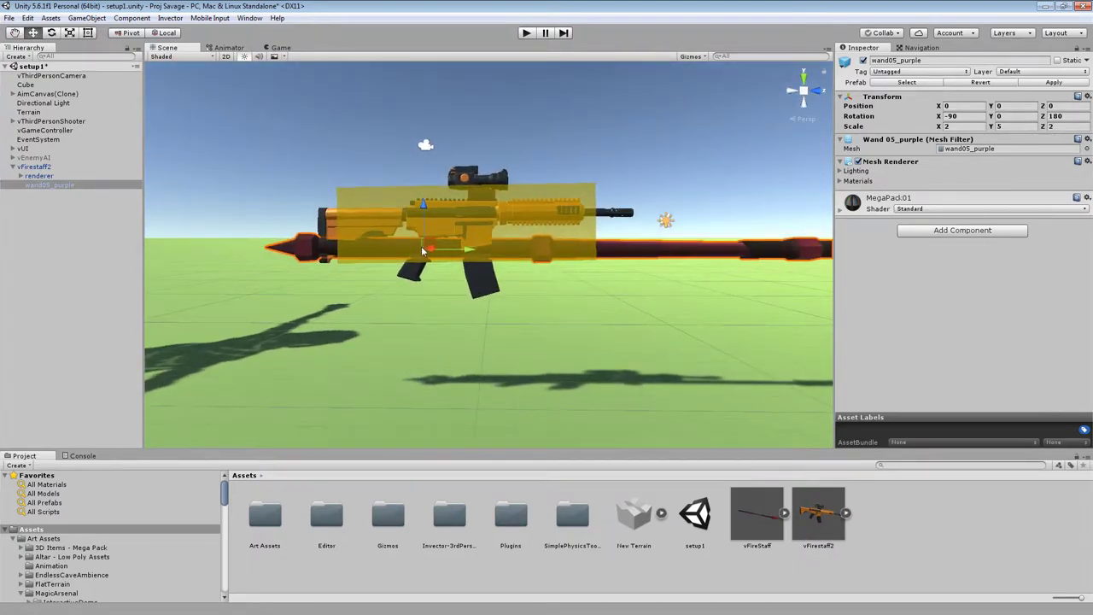
click(38, 167)
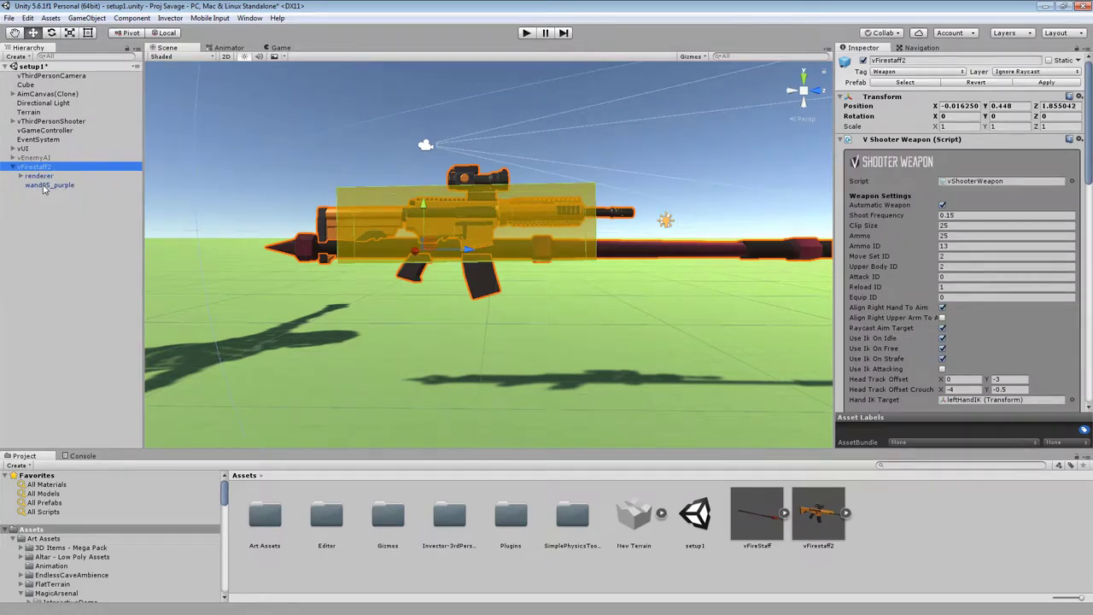
alt+drag(384, 275, 455, 283)
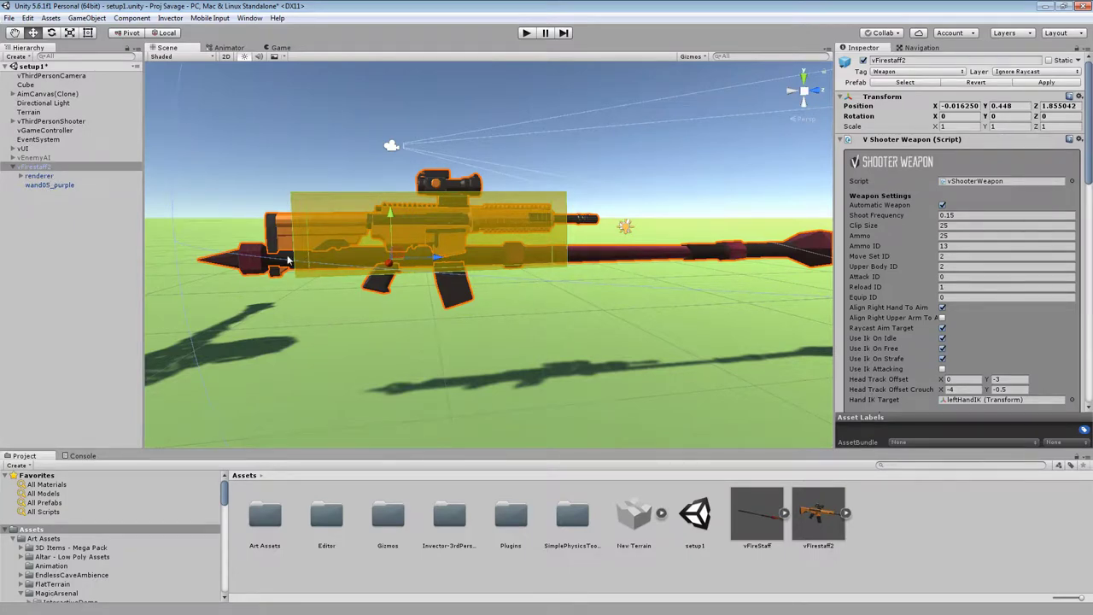
middle_drag(653, 298, 583, 301)
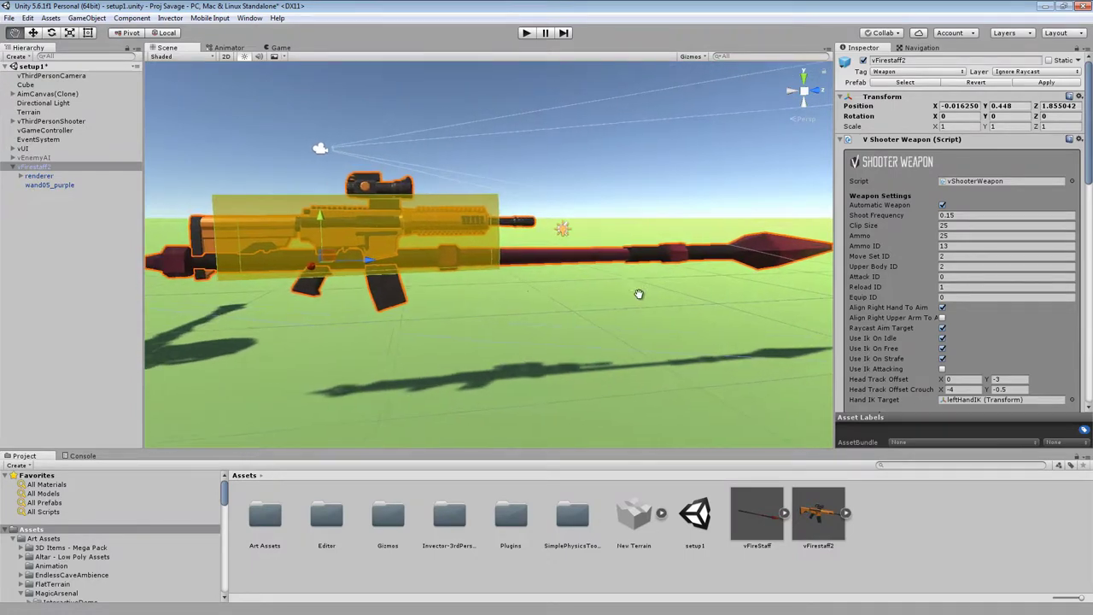